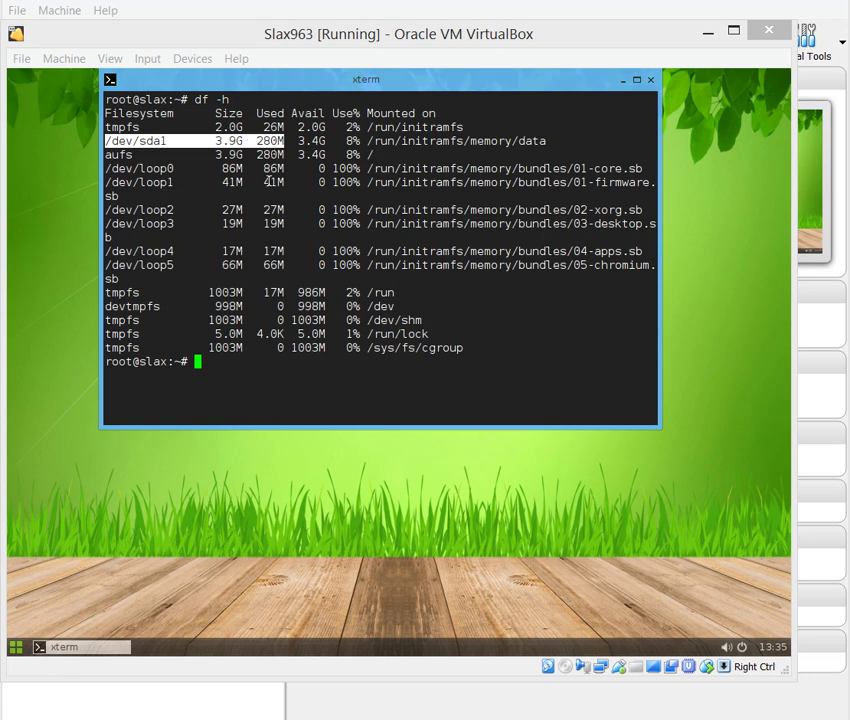
Step: In the VM terminal, navigate into /run/initramfs/memory/data/slax and list its contents
{"action": "left_click", "coordinate": [330, 386]}
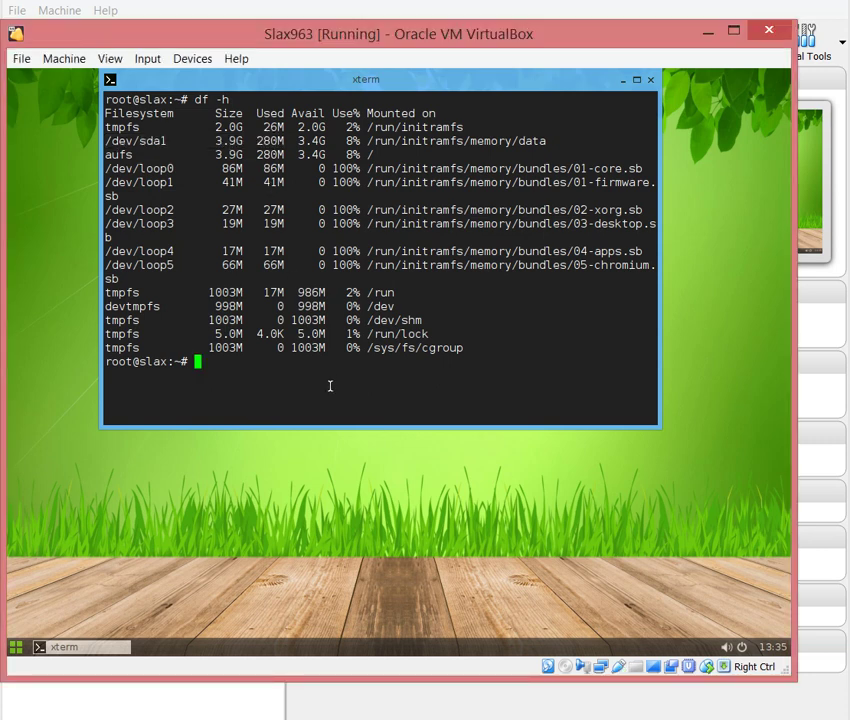
{"action": "type", "text": "cd /run/init"}
{"action": "key", "text": "Tab"}
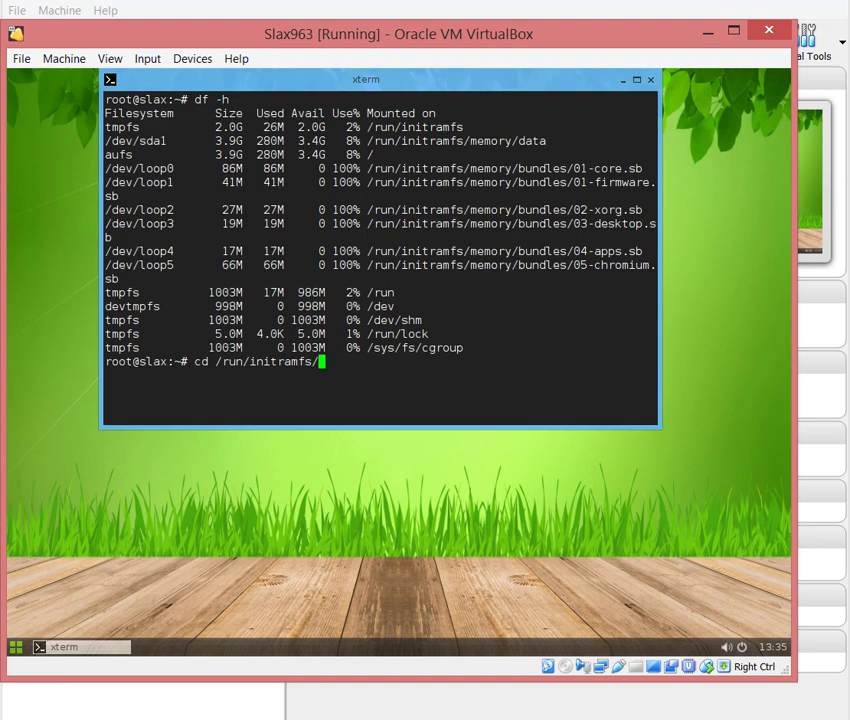
{"action": "type", "text": "da"}
{"action": "key", "text": "BackSpace"}
{"action": "key", "text": "BackSpace"}
{"action": "key", "text": "Return"}
{"action": "type", "text": "ls"}
{"action": "key", "text": "Return"}
{"action": "type", "text": "cd memory/"}
{"action": "key", "text": "Tab"}
{"action": "key", "text": "Return"}
{"action": "type", "text": "cd data/"}
{"action": "key", "text": "Tab"}
{"action": "key", "text": "Return"}
{"action": "type", "text": "ls"}
{"action": "key", "text": "Return"}
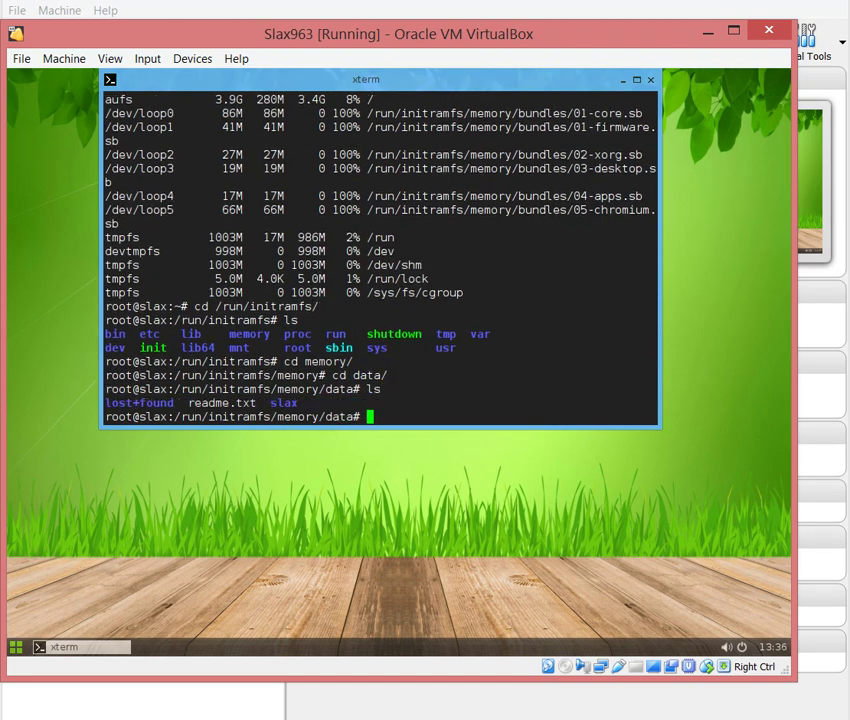
{"action": "type", "text": "cd s"}
{"action": "key", "text": "Tab"}
{"action": "key", "text": "Return"}
{"action": "type", "text": "ls"}
{"action": "key", "text": "Return"}
{"action": "type", "text": "ls -al"}
{"action": "key", "text": "Return"}
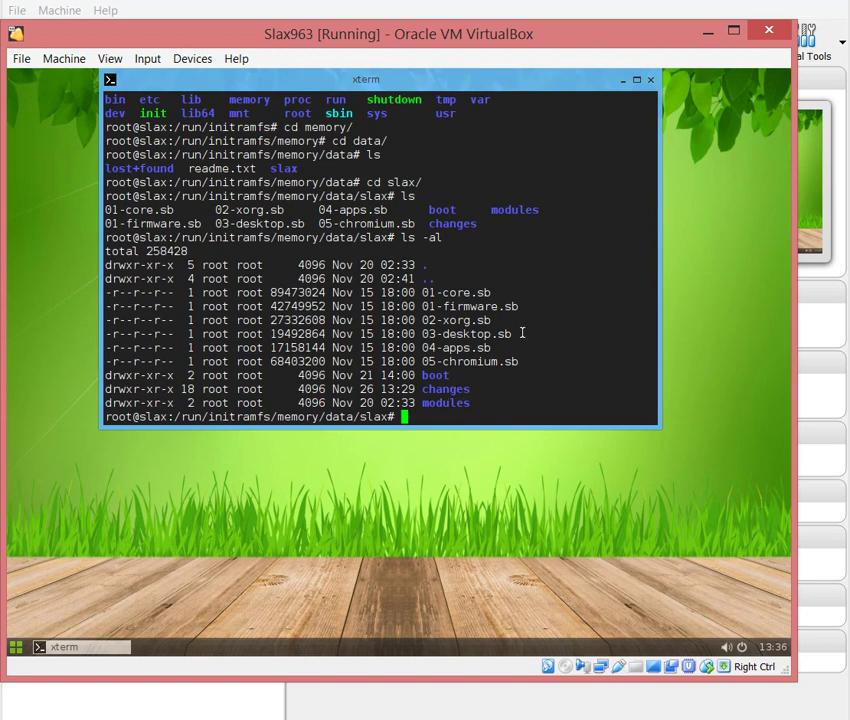
Step: Enter the modules folder and list it with ls -al, showing it is empty
{"action": "type", "text": "cd m"}
{"action": "key", "text": "Tab"}
{"action": "key", "text": "Return"}
{"action": "type", "text": "ls -al"}
{"action": "key", "text": "Return"}
Step: From / run df -h showing 280M used on /dev/sda1, then shutdown -h now
{"action": "type", "text": "cd /"}
{"action": "key", "text": "Return"}
{"action": "type", "text": "df -h"}
{"action": "key", "text": "Return"}
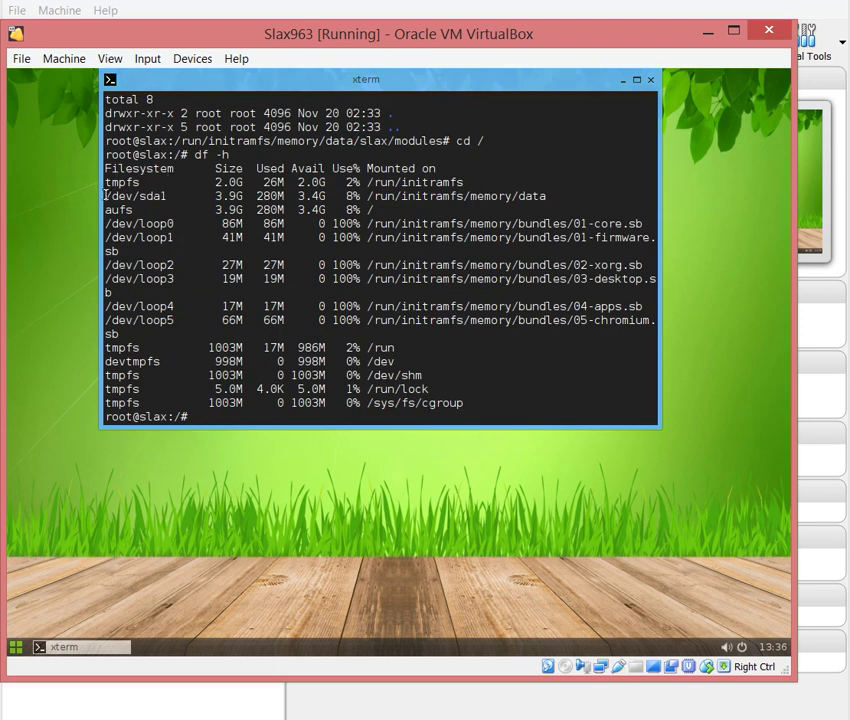
{"action": "left_click_drag", "start_coordinate": [107, 196], "coordinate": [281, 191]}
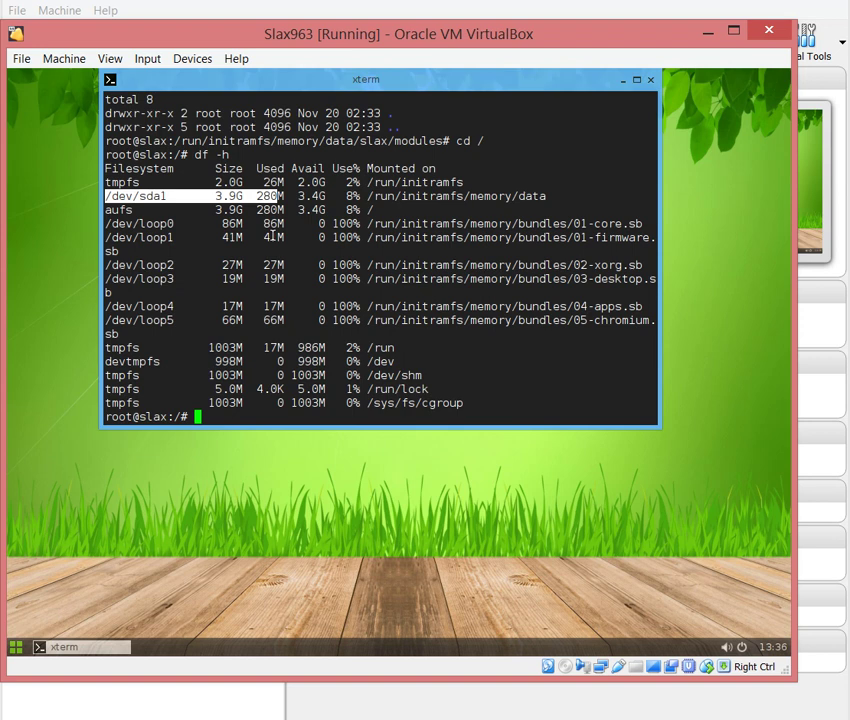
{"action": "type", "text": "shutdown -h"}
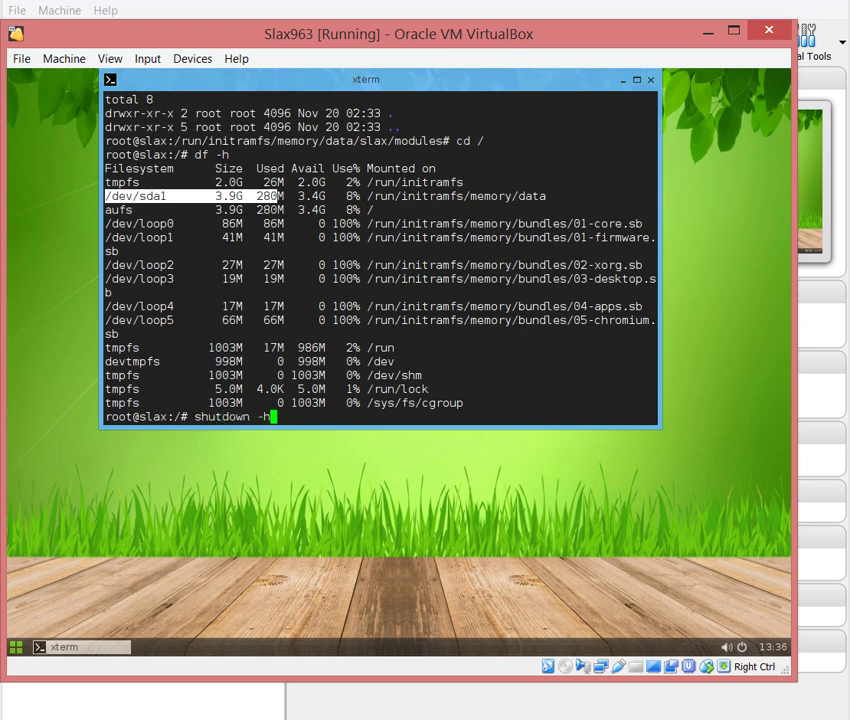
{"action": "type", "text": " now"}
{"action": "key", "text": "Return"}
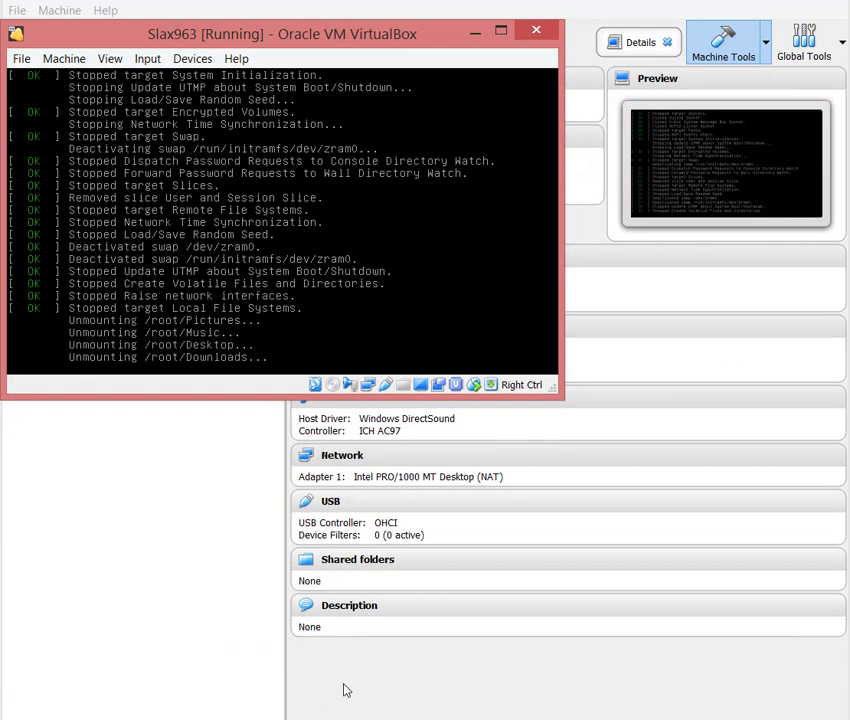
{"action": "key", "text": "alt+Tab"}
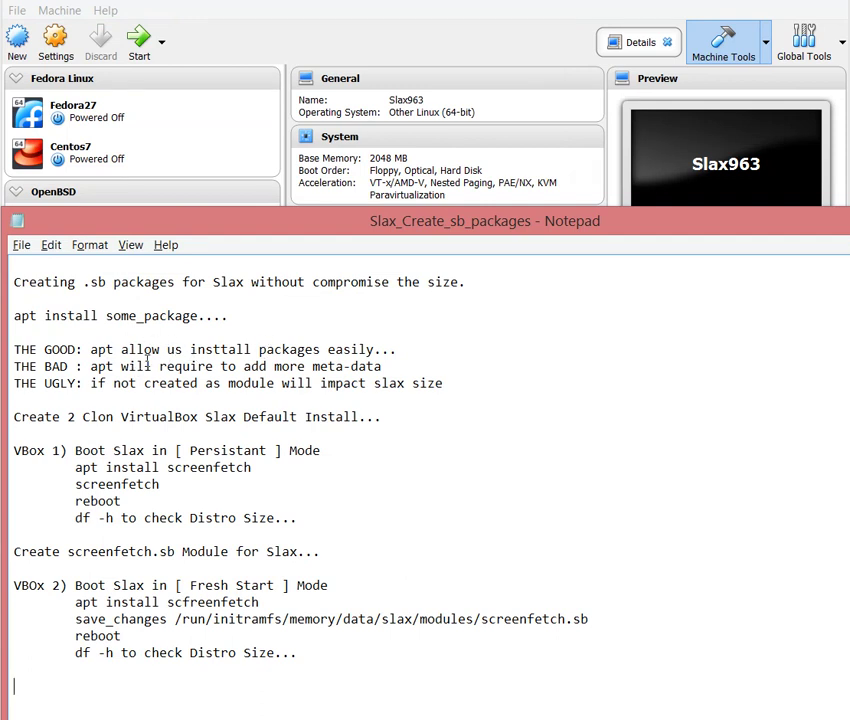
{"action": "left_click_drag", "start_coordinate": [197, 366], "coordinate": [366, 362]}
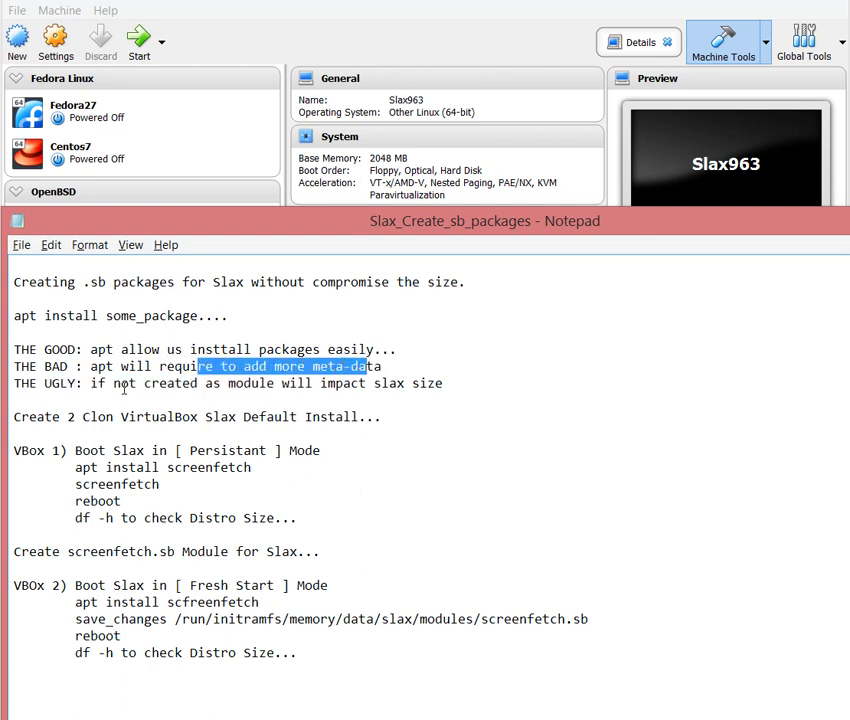
{"action": "left_click_drag", "start_coordinate": [151, 384], "coordinate": [406, 368]}
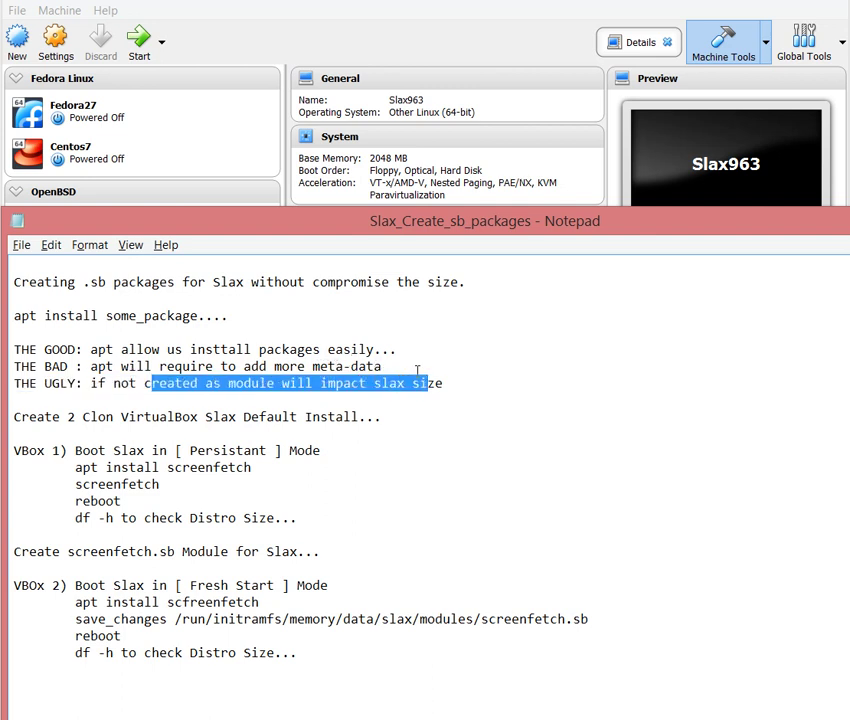
{"action": "key", "text": "End"}
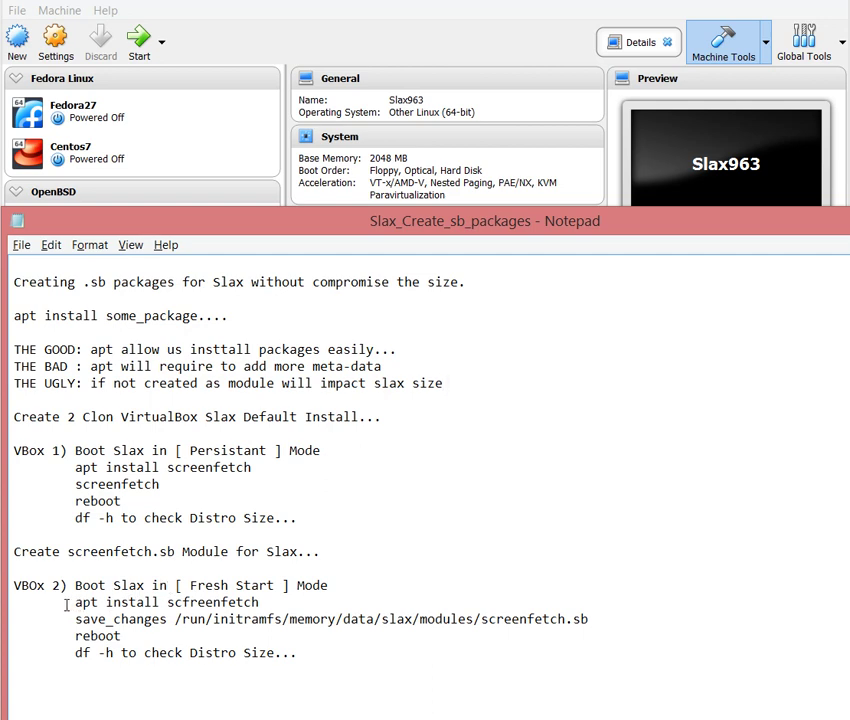
{"action": "left_click_drag", "start_coordinate": [75, 619], "coordinate": [190, 619]}
Step: Make a full clone of Slax963 named 'Slax963 Persistant'
{"action": "left_click", "coordinate": [215, 36]}
{"action": "right_click", "coordinate": [121, 349]}
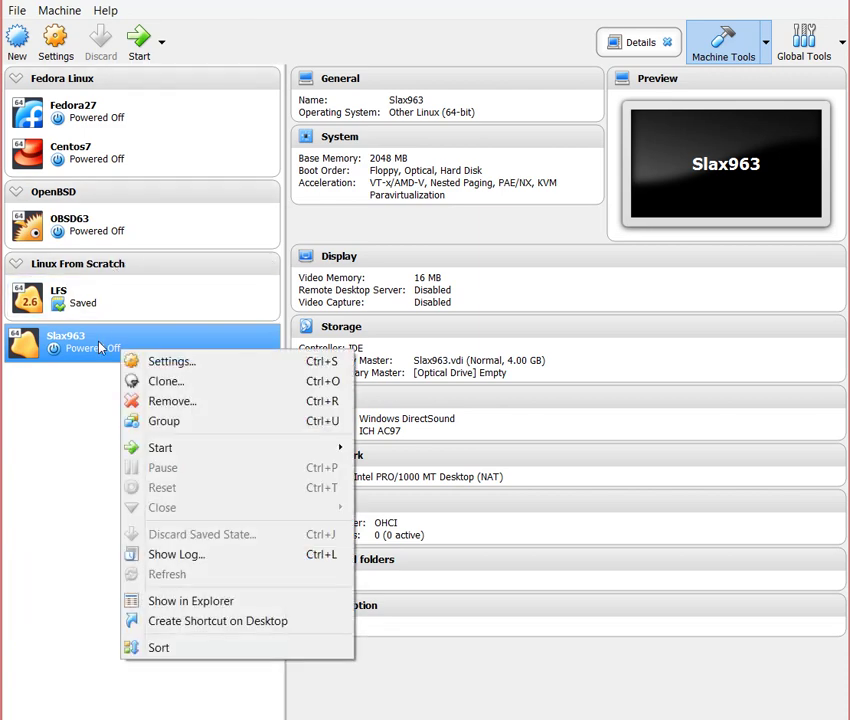
{"action": "left_click", "coordinate": [131, 381]}
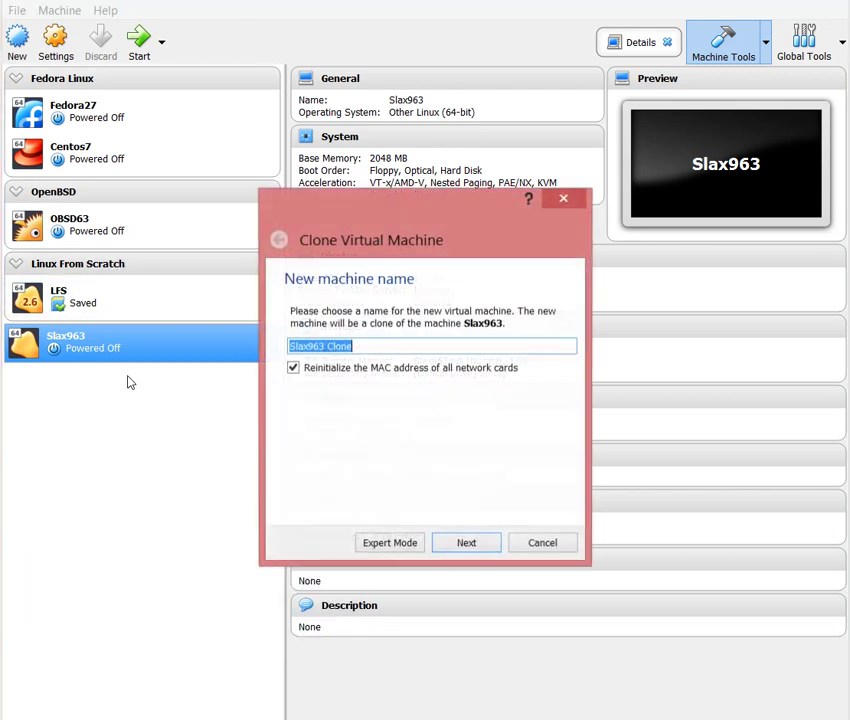
{"action": "left_click", "coordinate": [355, 336]}
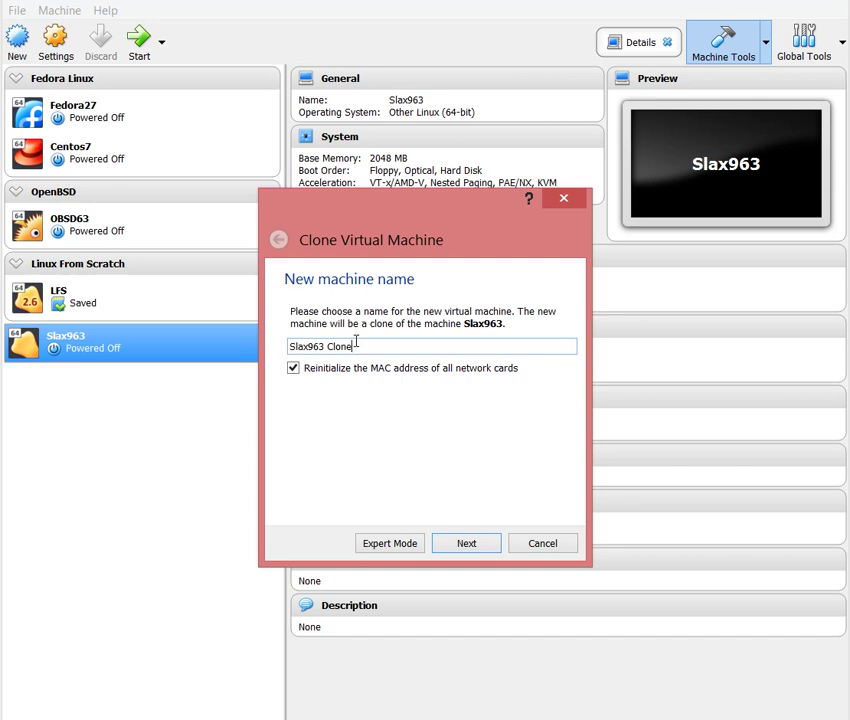
{"action": "key", "text": "BackSpace"}
{"action": "key", "text": "BackSpace"}
{"action": "key", "text": "BackSpace"}
{"action": "type", "text": "Persistant"}
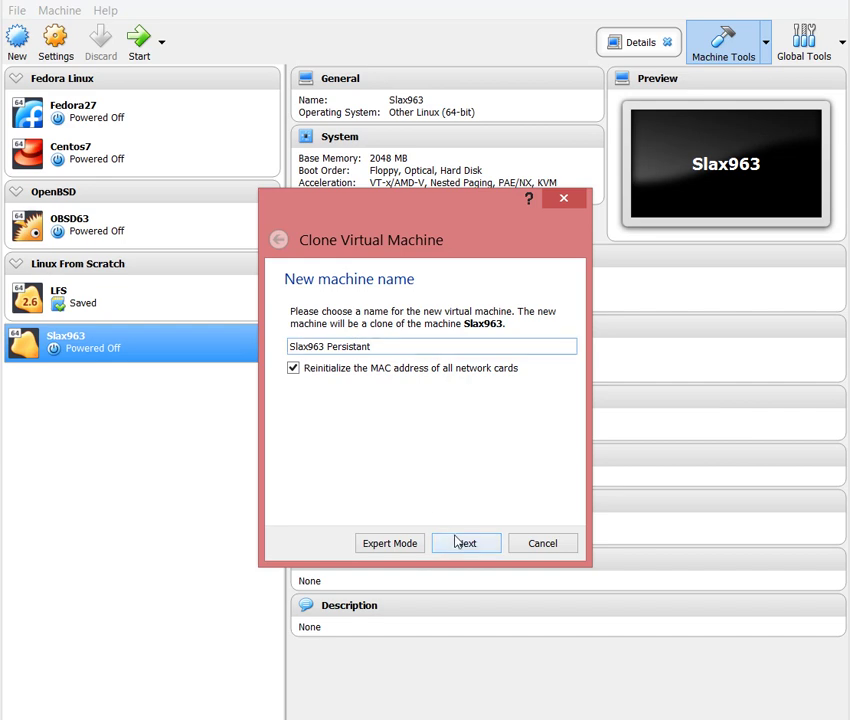
{"action": "left_click", "coordinate": [456, 541]}
{"action": "left_click", "coordinate": [452, 539]}
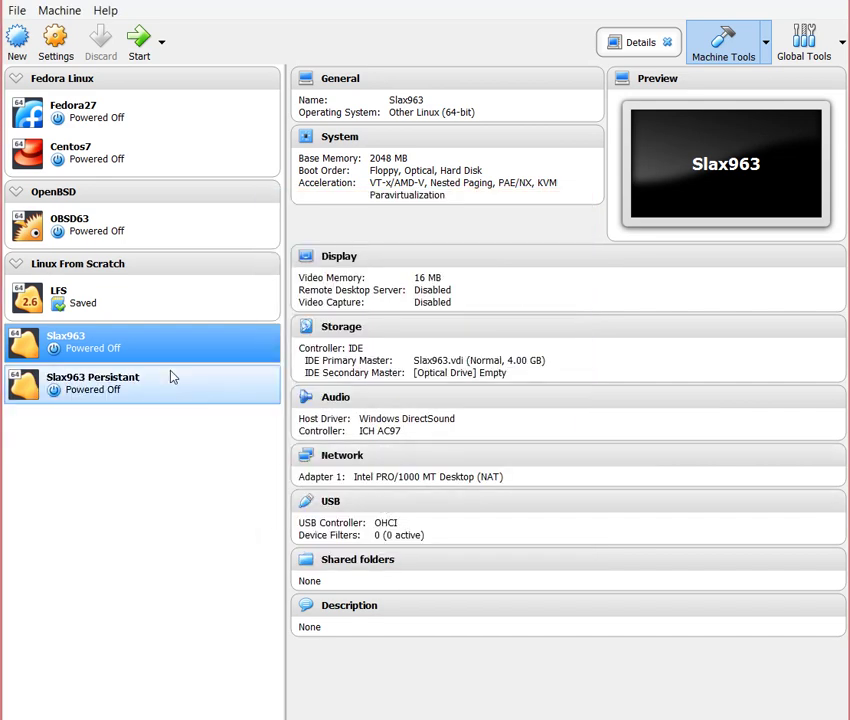
Step: Make a second full clone of Slax963 named 'Slax963 Fresh Start'
{"action": "right_click", "coordinate": [152, 334]}
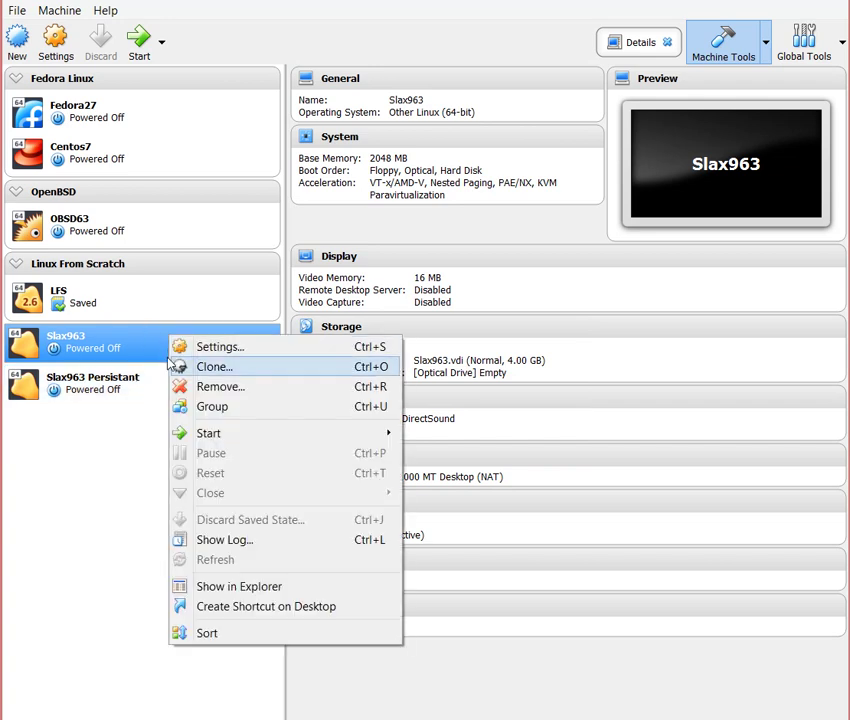
{"action": "left_click", "coordinate": [175, 366]}
{"action": "left_click", "coordinate": [341, 337]}
{"action": "key", "text": "BackSpace"}
{"action": "key", "text": "BackSpace"}
{"action": "key", "text": "BackSpace"}
{"action": "key", "text": "BackSpace"}
{"action": "key", "text": "BackSpace"}
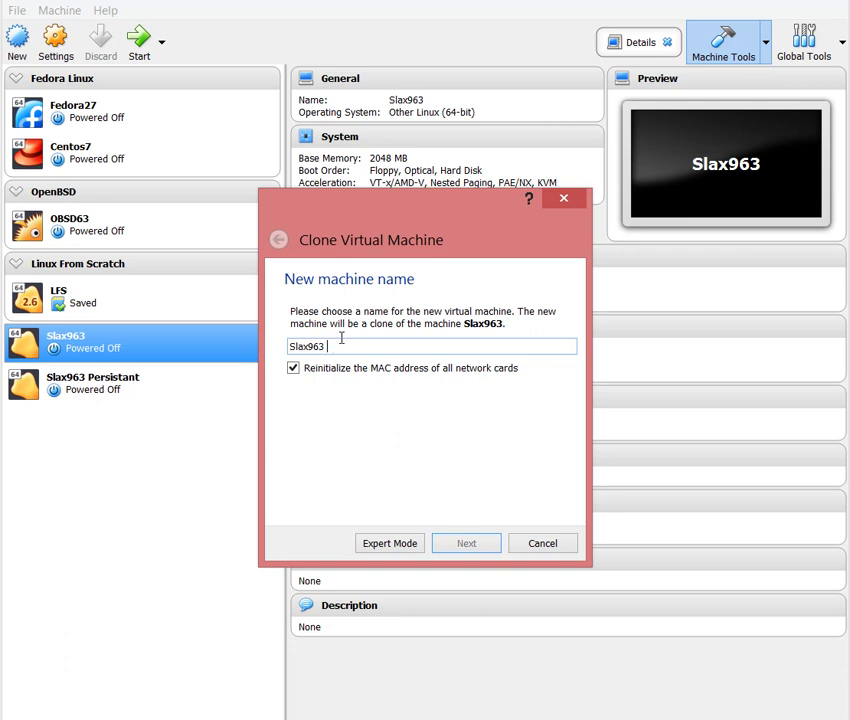
{"action": "type", "text": "Fesh"}
{"action": "key", "text": "BackSpace"}
{"action": "key", "text": "BackSpace"}
{"action": "key", "text": "BackSpace"}
{"action": "key", "text": "BackSpace"}
{"action": "type", "text": "resh Start"}
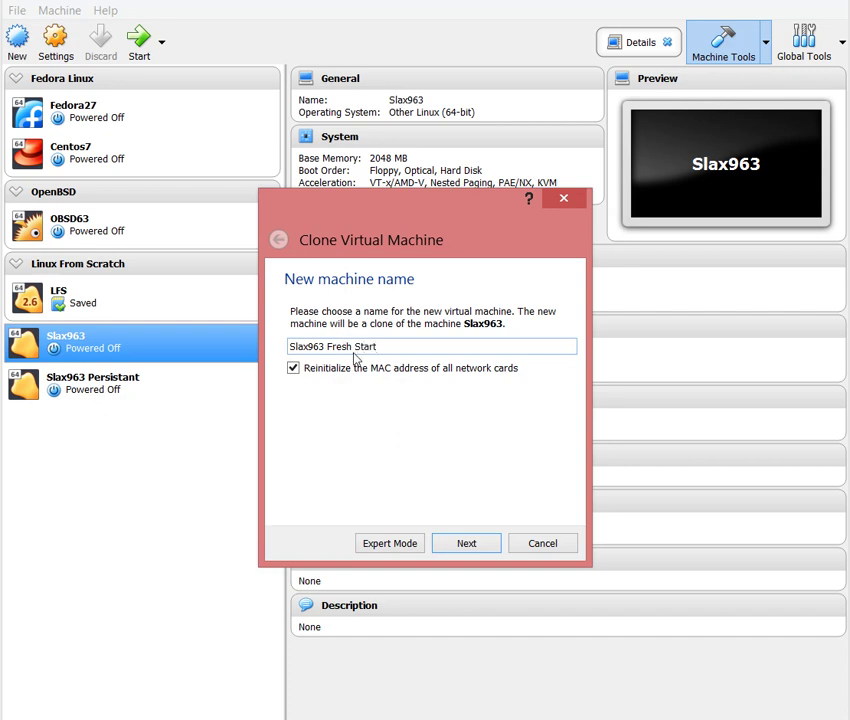
{"action": "left_click", "coordinate": [452, 542]}
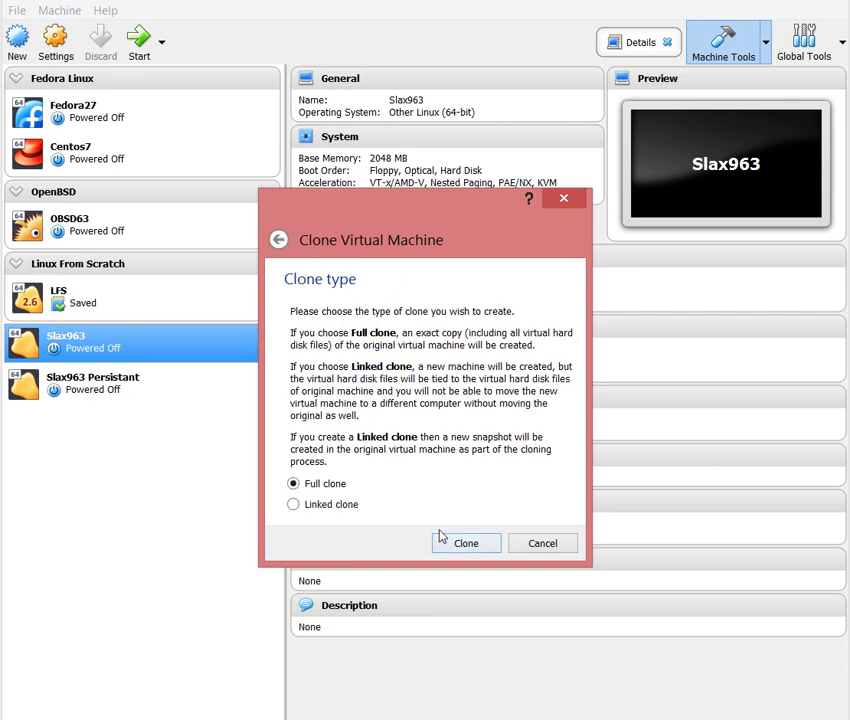
{"action": "left_click", "coordinate": [442, 540]}
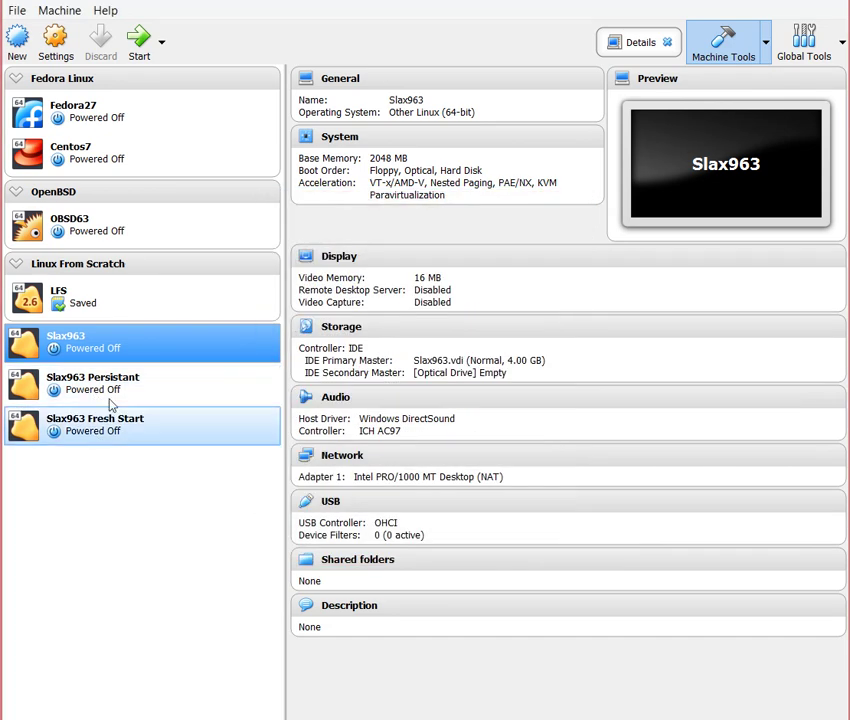
Step: Start Slax963 Persistant and boot the Run Slax (Persistent changes) option
{"action": "right_click", "coordinate": [138, 385]}
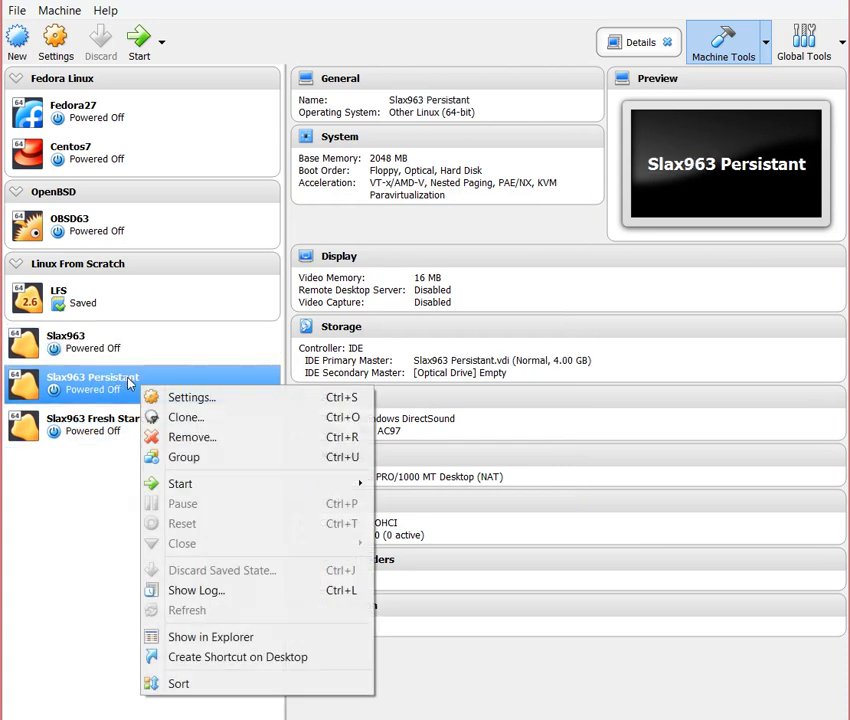
{"action": "left_click", "coordinate": [118, 38]}
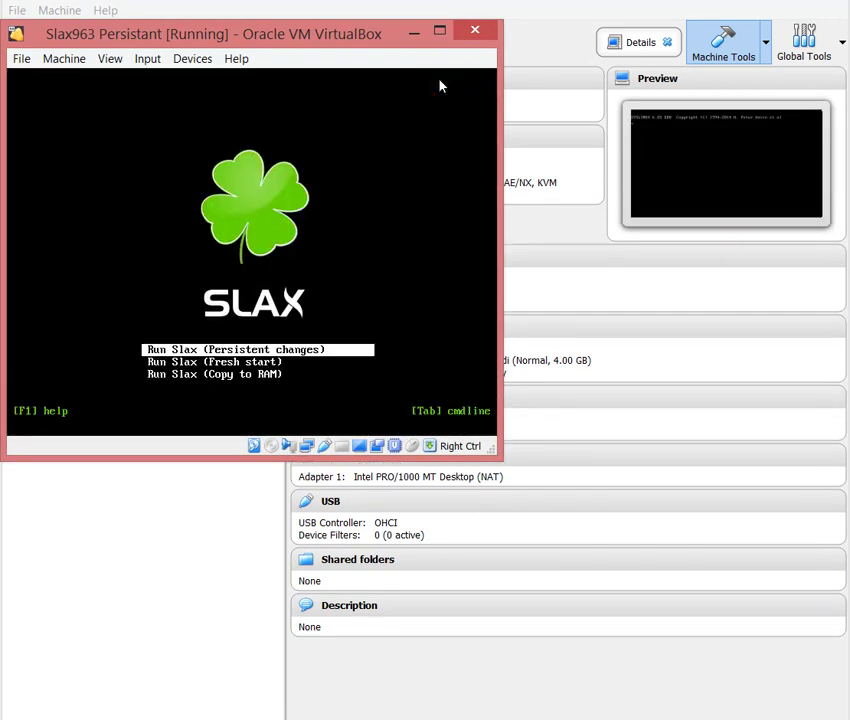
{"action": "key", "text": "Down"}
{"action": "key", "text": "Down"}
{"action": "key", "text": "Up"}
{"action": "key", "text": "Up"}
{"action": "key", "text": "Return"}
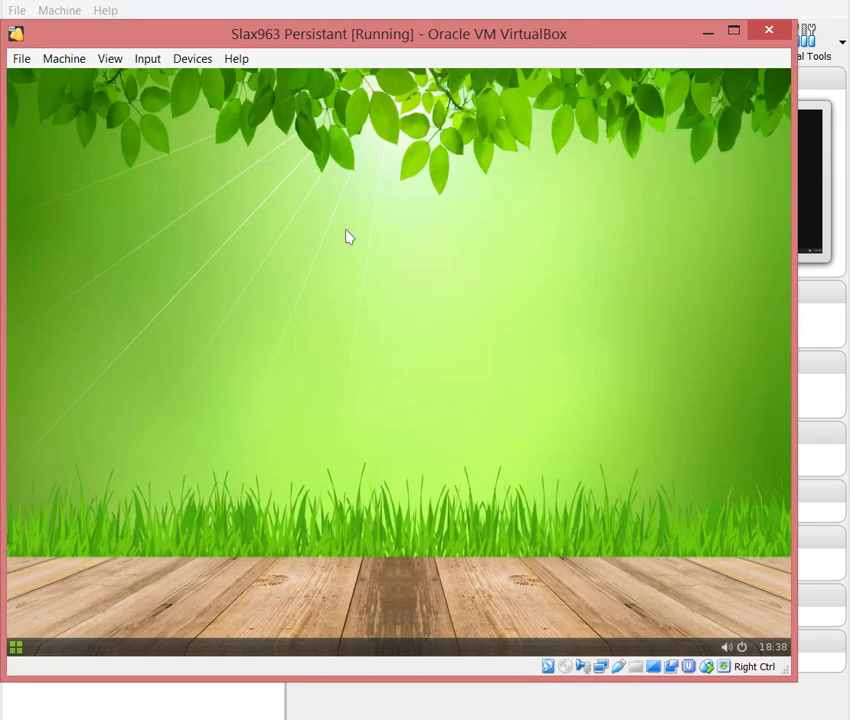
Step: Open a terminal from the desktop menu and run df -h, highlighting the /dev/sda1 row
{"action": "right_click", "coordinate": [348, 278]}
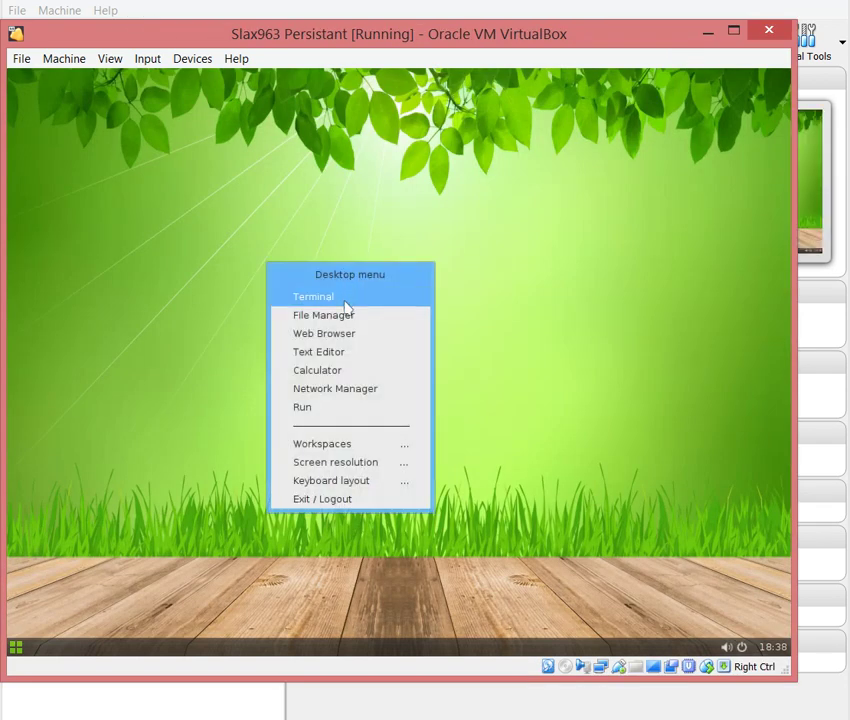
{"action": "left_click", "coordinate": [348, 302]}
{"action": "type", "text": "df -h"}
{"action": "key", "text": "Return"}
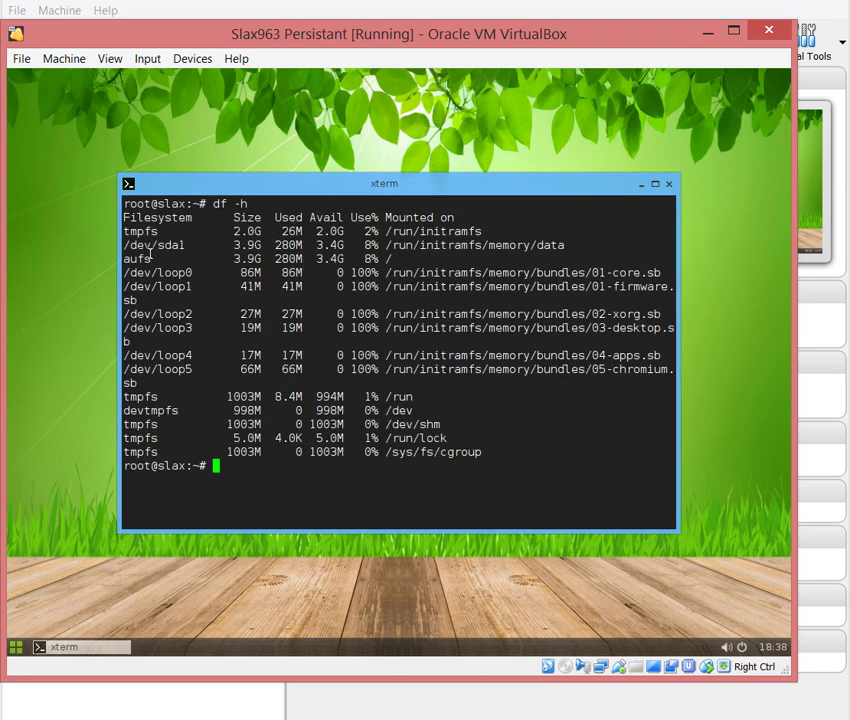
{"action": "left_click_drag", "start_coordinate": [123, 245], "coordinate": [262, 246]}
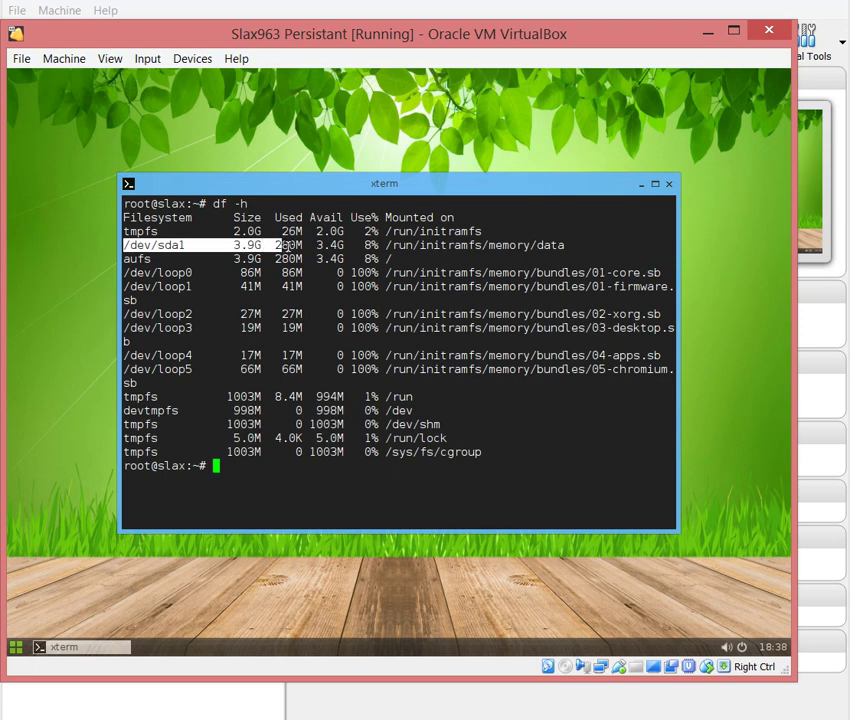
{"action": "left_click", "coordinate": [281, 290]}
Step: Install screenfetch with apt, run it, and recheck df -h showing 403M used
{"action": "type", "text": "screenfetch"}
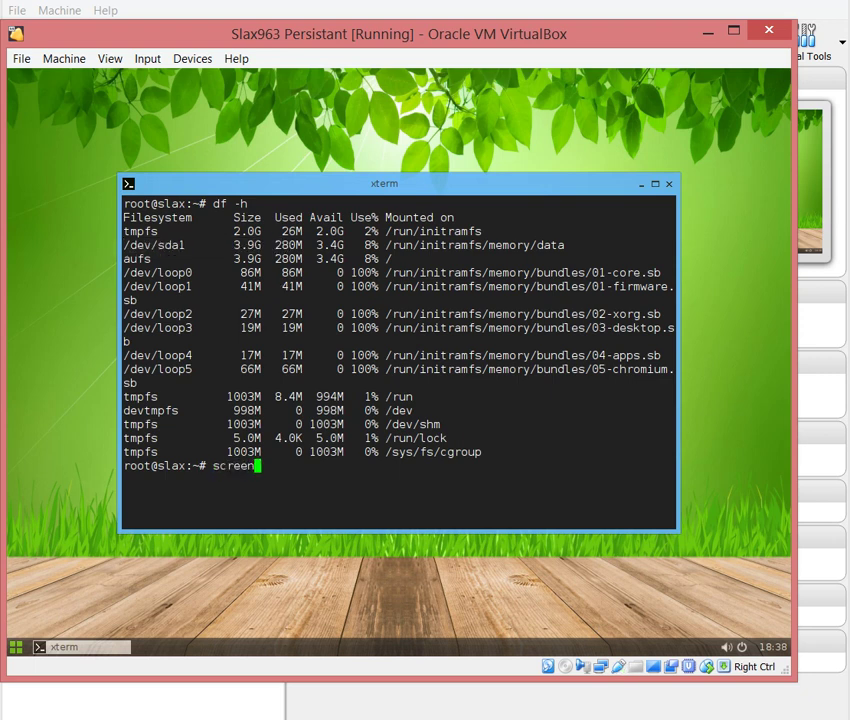
{"action": "key", "text": "Return"}
{"action": "type", "text": "apt install screenfetch"}
{"action": "key", "text": "Return"}
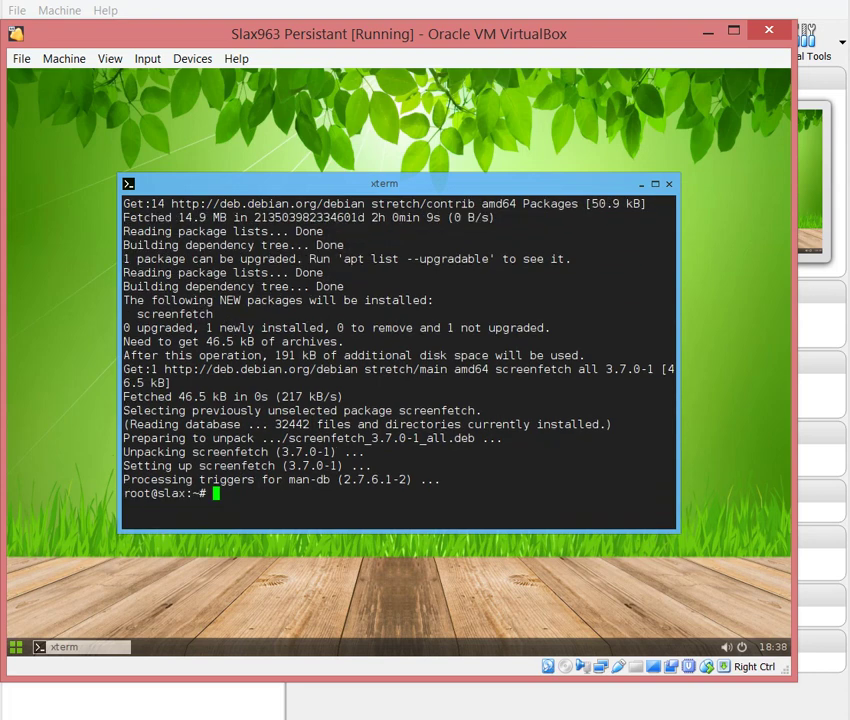
{"action": "type", "text": "screenfetch"}
{"action": "key", "text": "Return"}
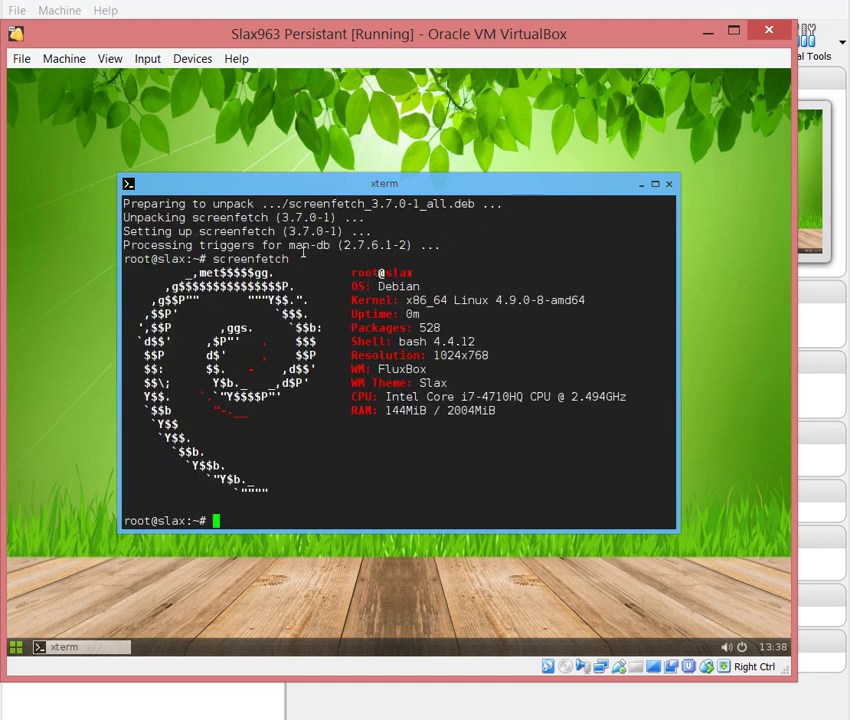
{"action": "type", "text": "df -h"}
{"action": "key", "text": "Return"}
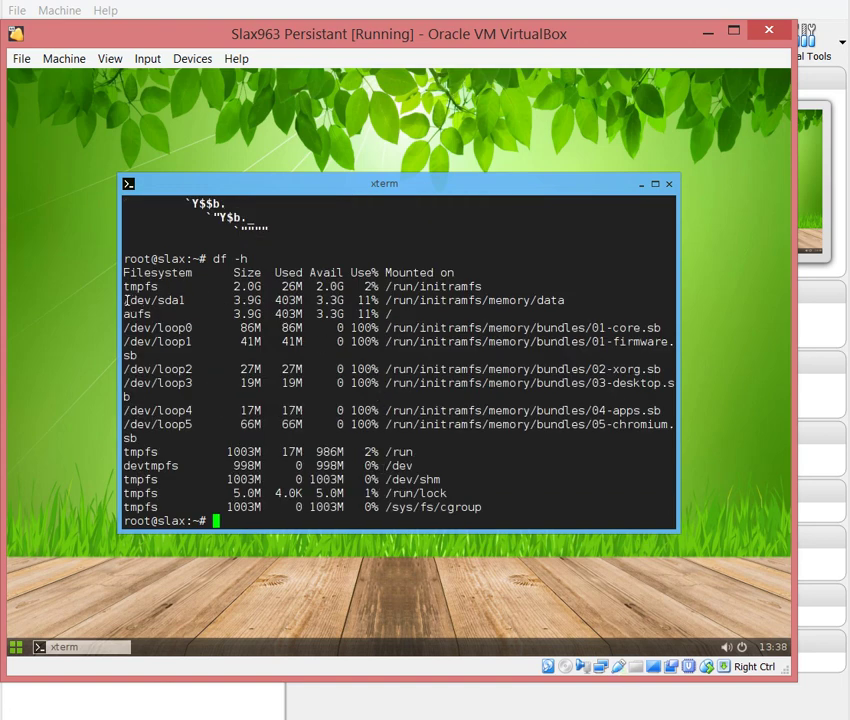
{"action": "left_click_drag", "start_coordinate": [126, 300], "coordinate": [306, 303]}
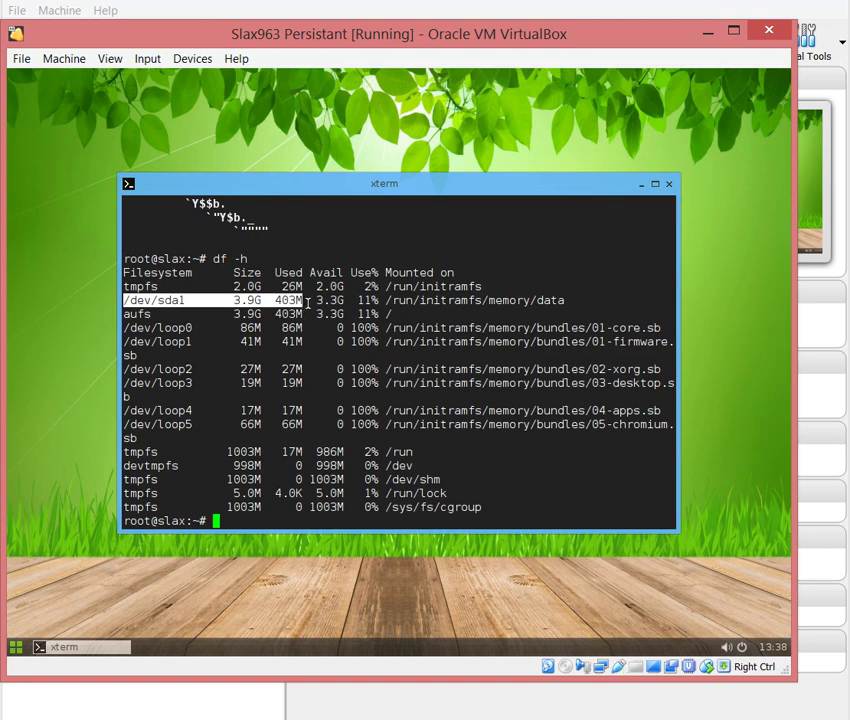
Step: Reboot the VM and boot again with the Persistent changes option
{"action": "type", "text": "reboot"}
{"action": "key", "text": "Return"}
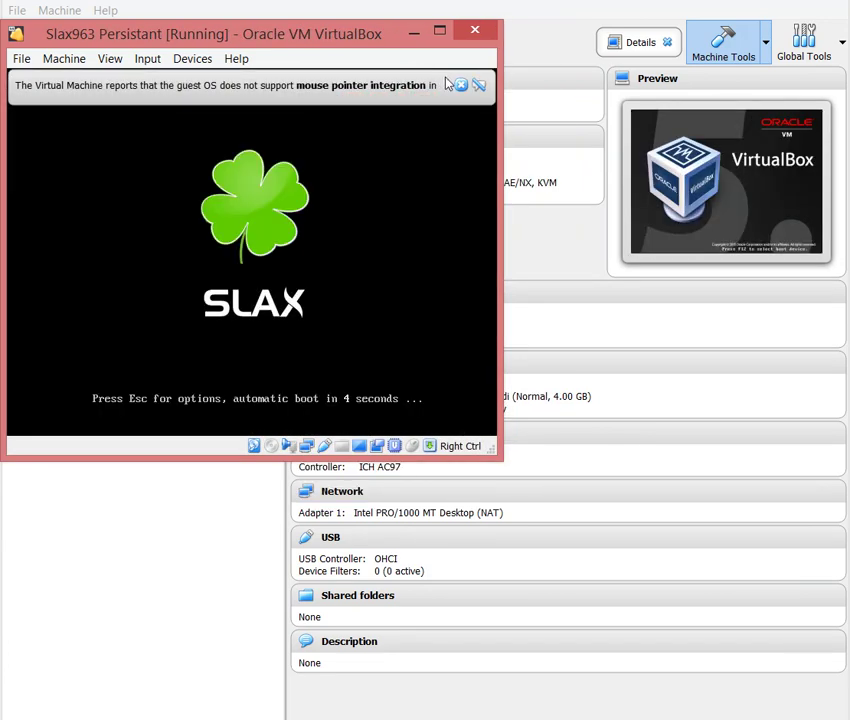
{"action": "key", "text": "Escape"}
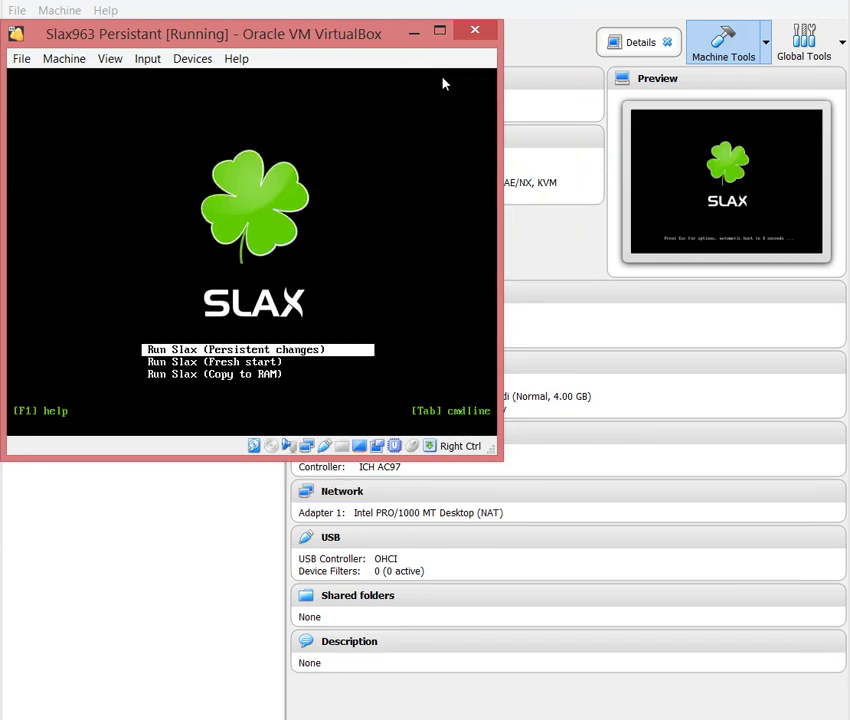
{"action": "key", "text": "Return"}
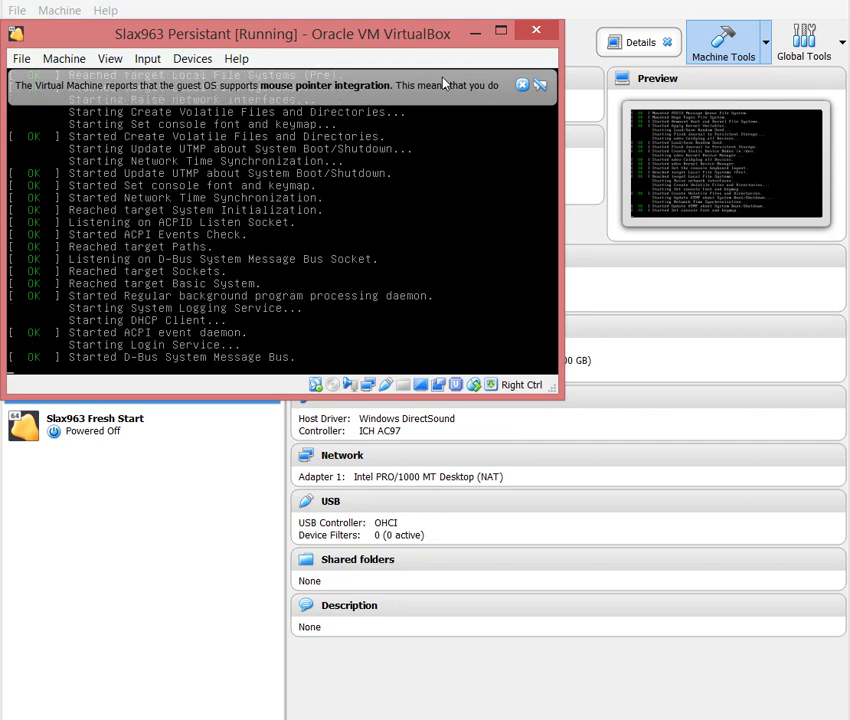
{"action": "left_click", "coordinate": [522, 84]}
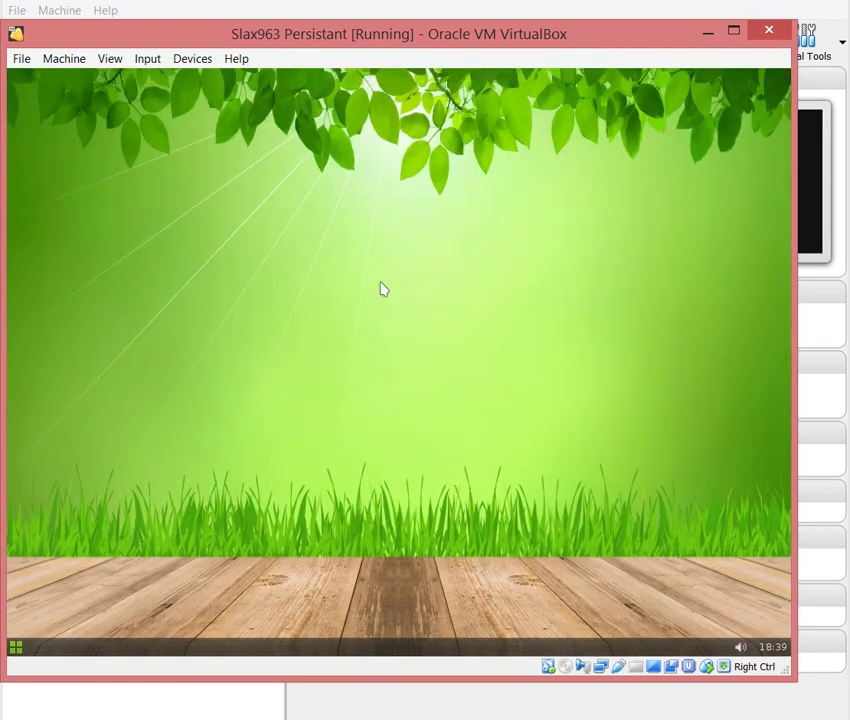
Step: Open a terminal and run df -h, confirming /dev/sda1 still uses 403M
{"action": "right_click", "coordinate": [383, 288]}
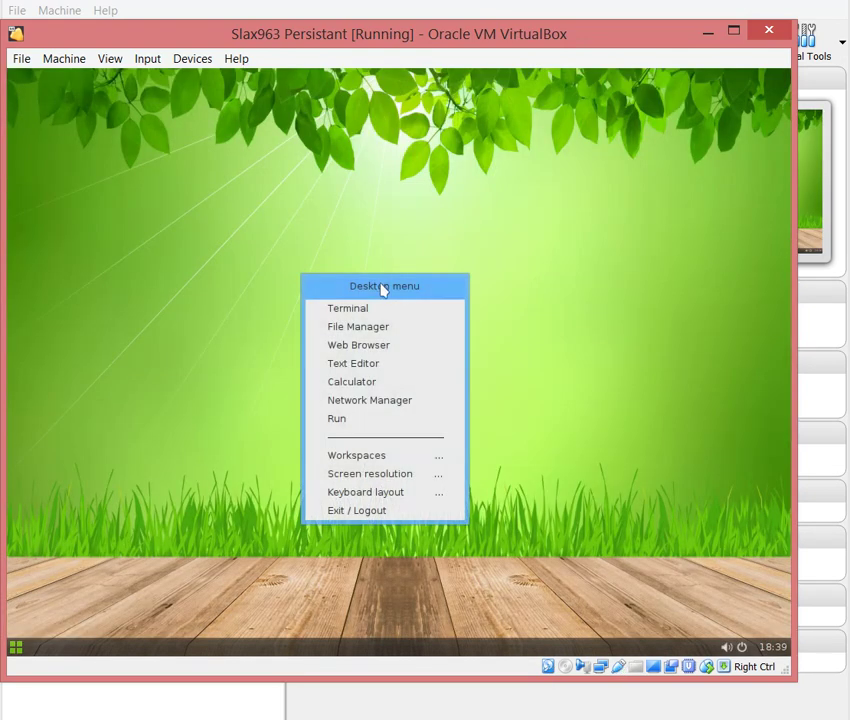
{"action": "left_click", "coordinate": [370, 327]}
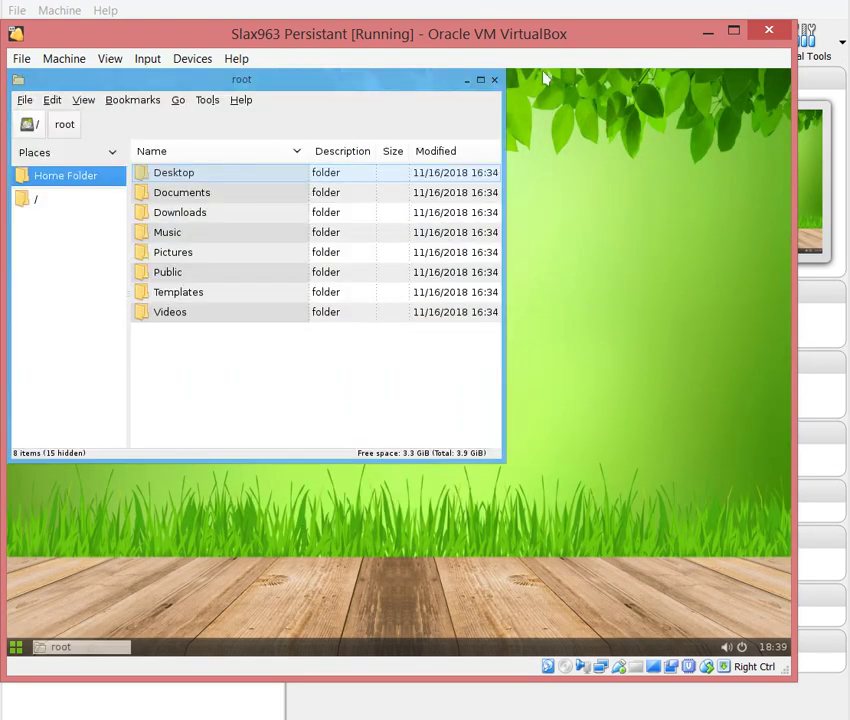
{"action": "left_click", "coordinate": [494, 79]}
{"action": "right_click", "coordinate": [443, 208]}
{"action": "left_click", "coordinate": [436, 230]}
{"action": "type", "text": "df -h"}
{"action": "key", "text": "Return"}
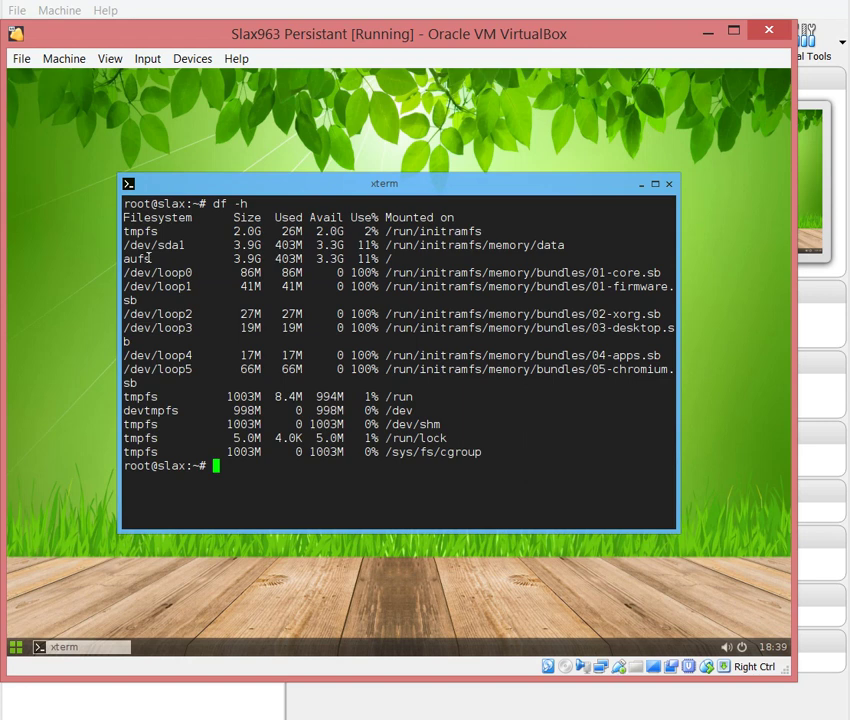
{"action": "left_click_drag", "start_coordinate": [124, 245], "coordinate": [308, 245]}
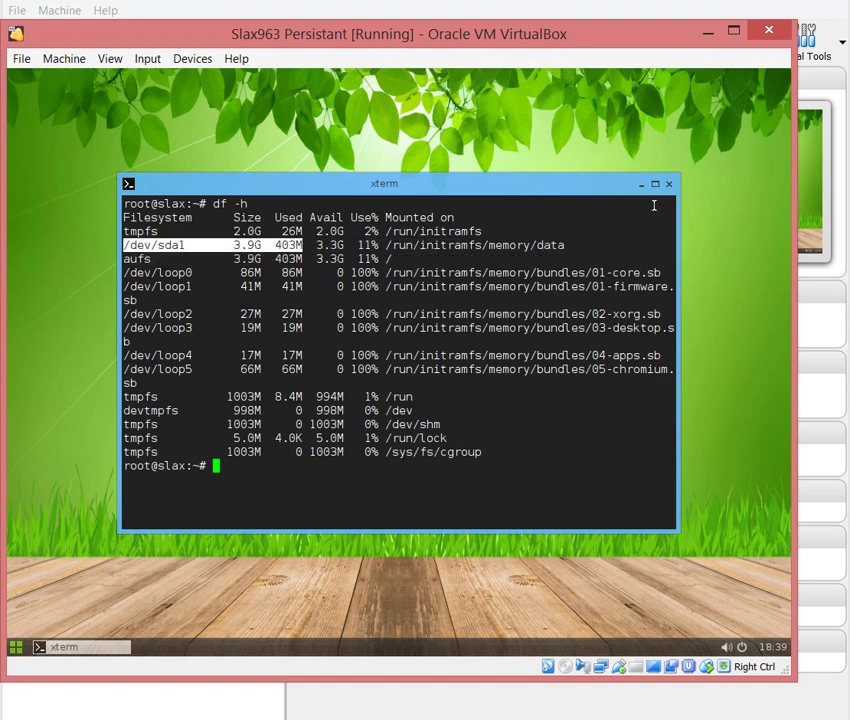
Step: Power off the Persistant VM with shutdown -h now
{"action": "left_click", "coordinate": [465, 469]}
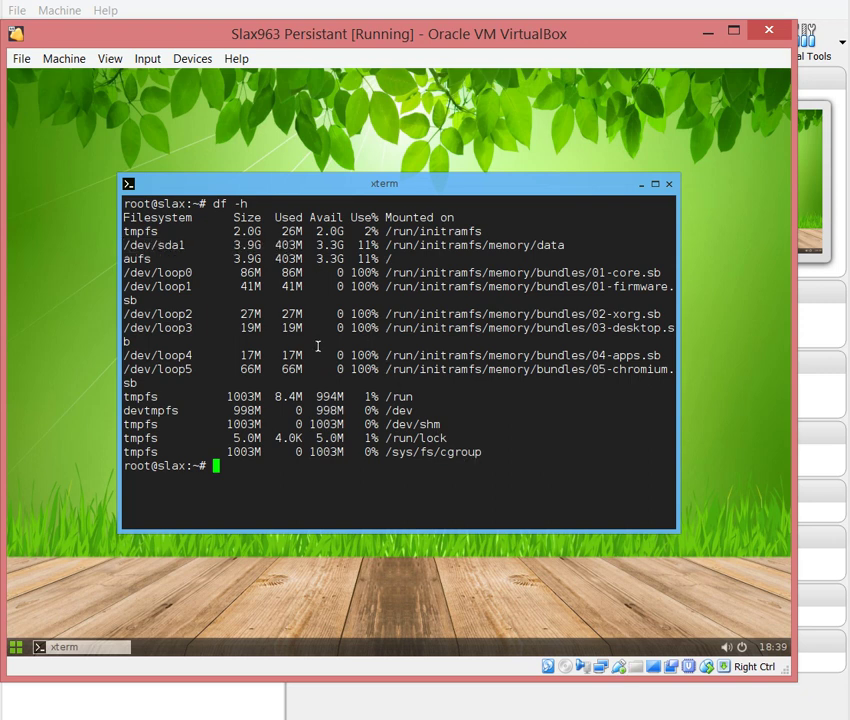
{"action": "type", "text": "shutdown -h now"}
{"action": "key", "text": "Return"}
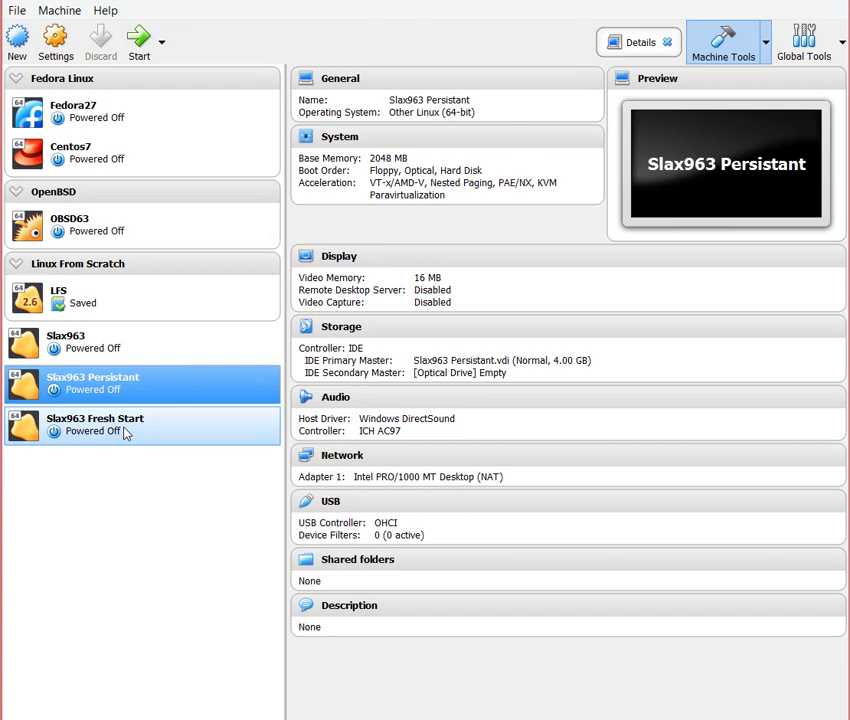
Step: Start Slax963 Fresh Start and boot the Run Slax (Fresh start) option
{"action": "left_click", "coordinate": [127, 432]}
{"action": "left_click", "coordinate": [139, 42]}
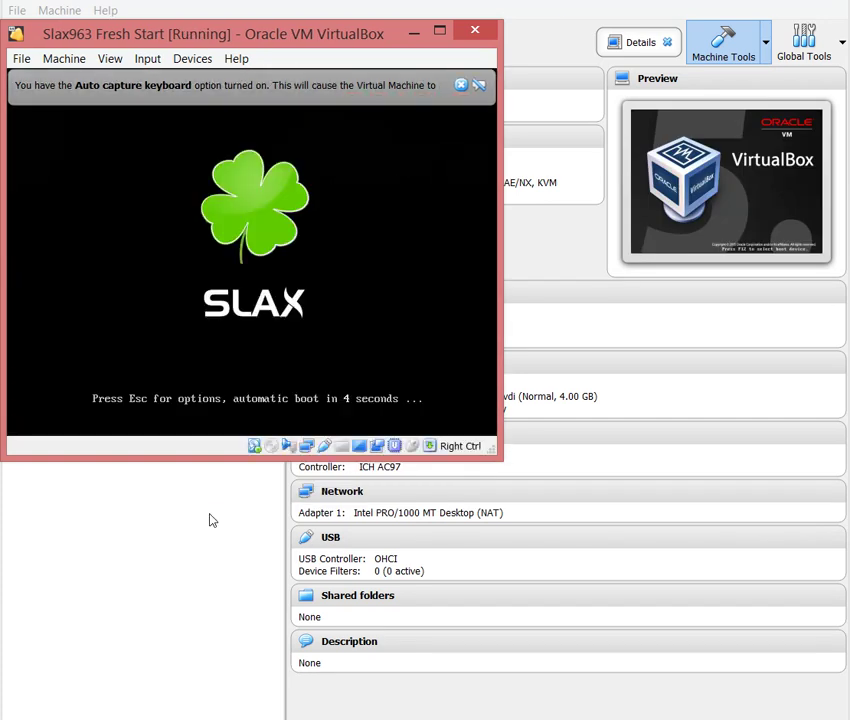
{"action": "key", "text": "Escape"}
{"action": "key", "text": "Down"}
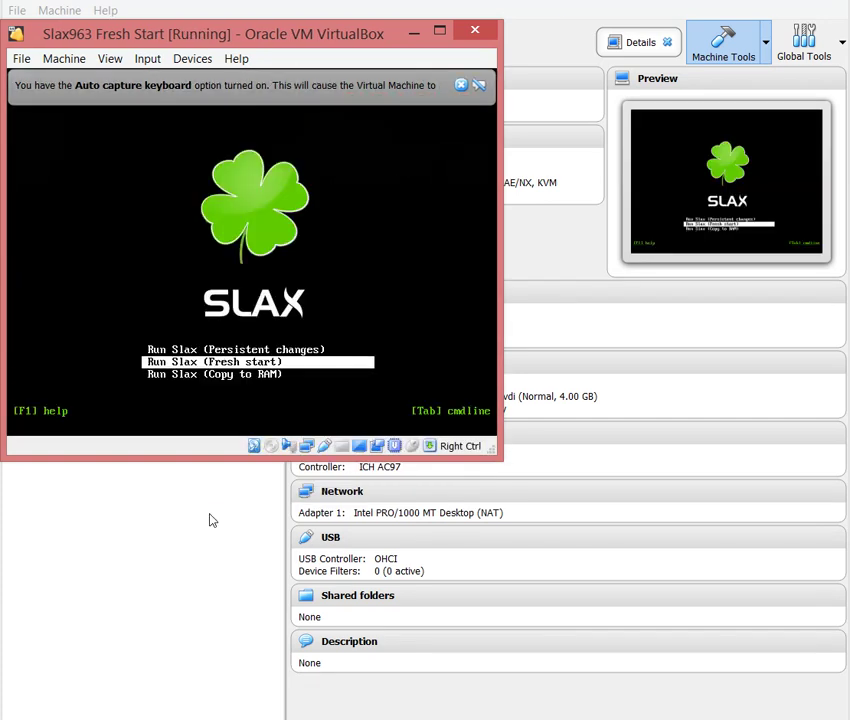
{"action": "key", "text": "Return"}
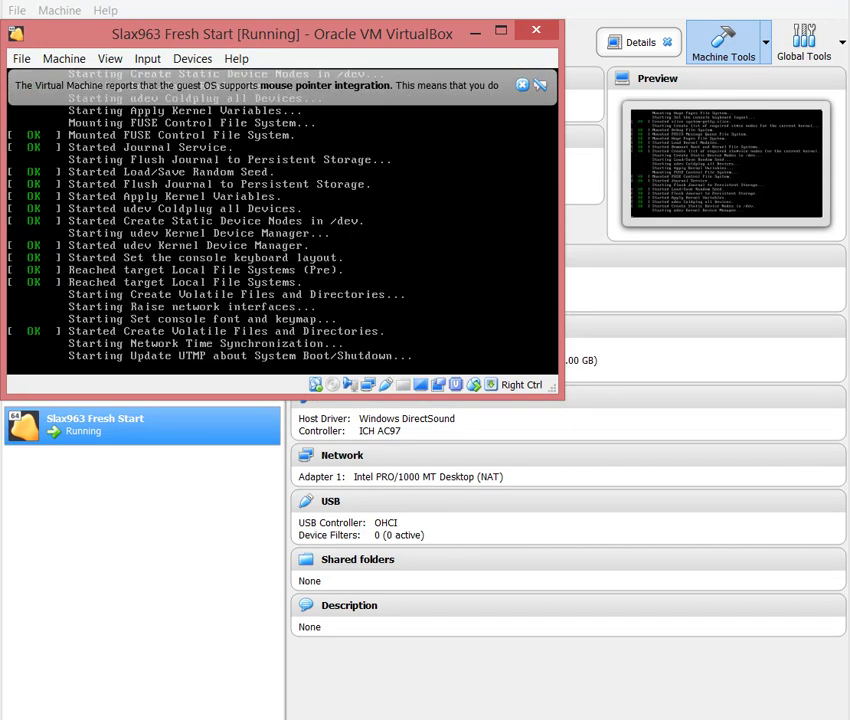
{"action": "left_click", "coordinate": [522, 85]}
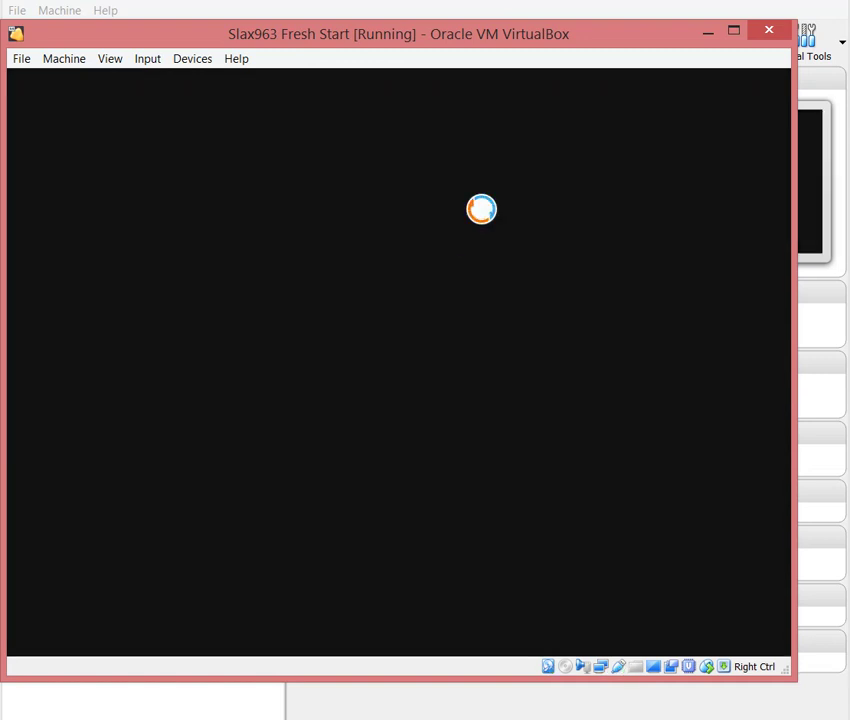
Step: Open a terminal and run df -h, showing /dev/sda1 at 280M used
{"action": "right_click", "coordinate": [482, 217]}
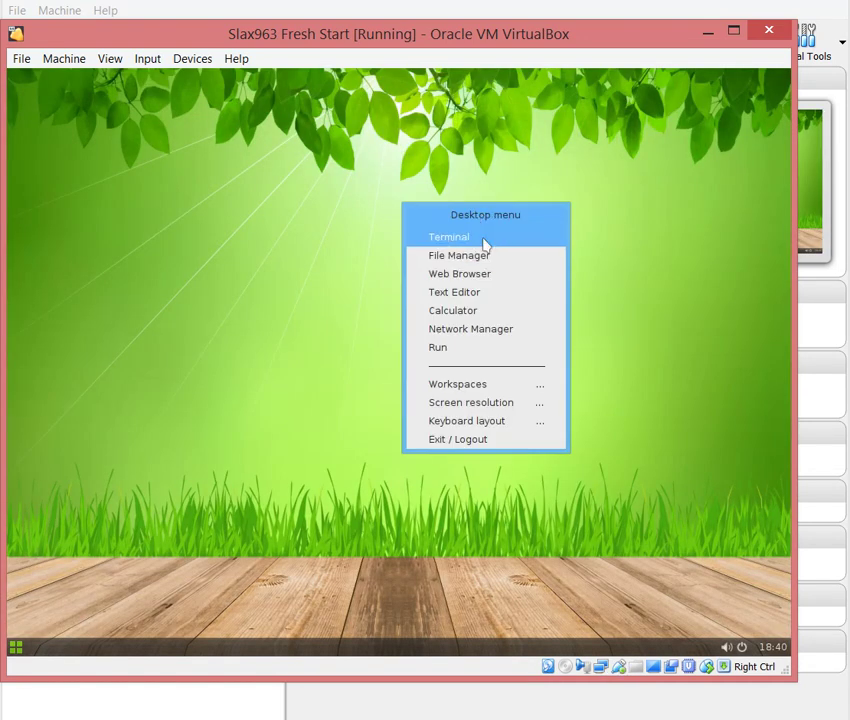
{"action": "left_click", "coordinate": [485, 238]}
{"action": "type", "text": "df -h"}
{"action": "key", "text": "Return"}
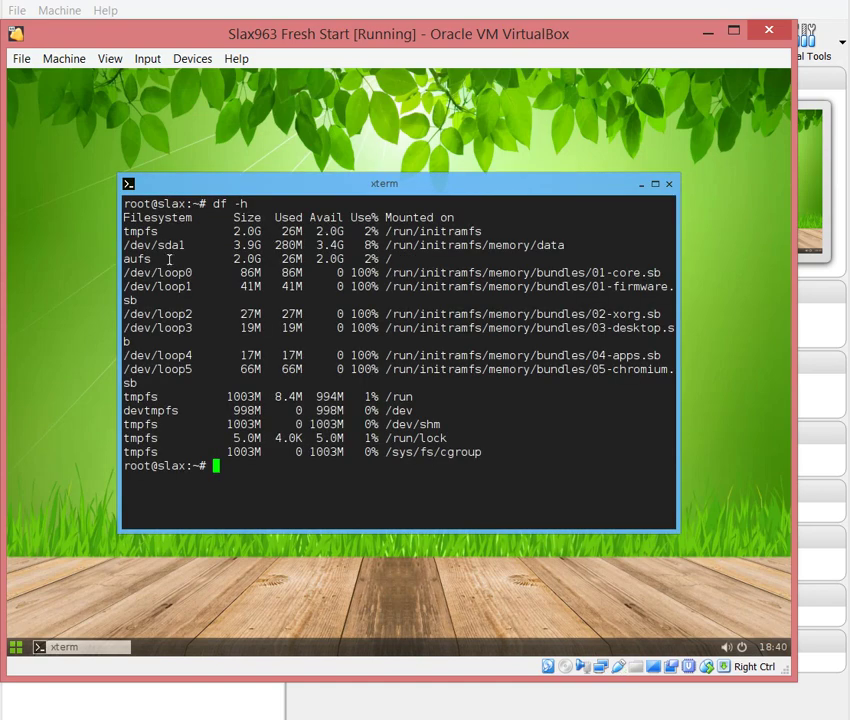
{"action": "left_click_drag", "start_coordinate": [121, 245], "coordinate": [333, 243]}
{"action": "left_click", "coordinate": [313, 281]}
Step: Install screenfetch with apt, run it to show the Debian summary, then go to Notepad
{"action": "type", "text": "apt install"}
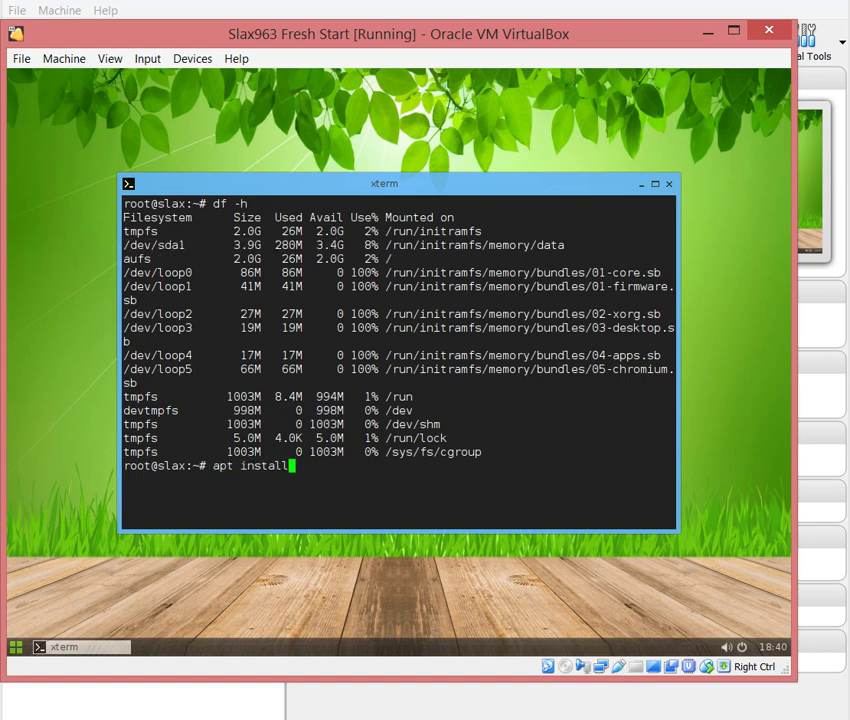
{"action": "type", "text": " screenfec"}
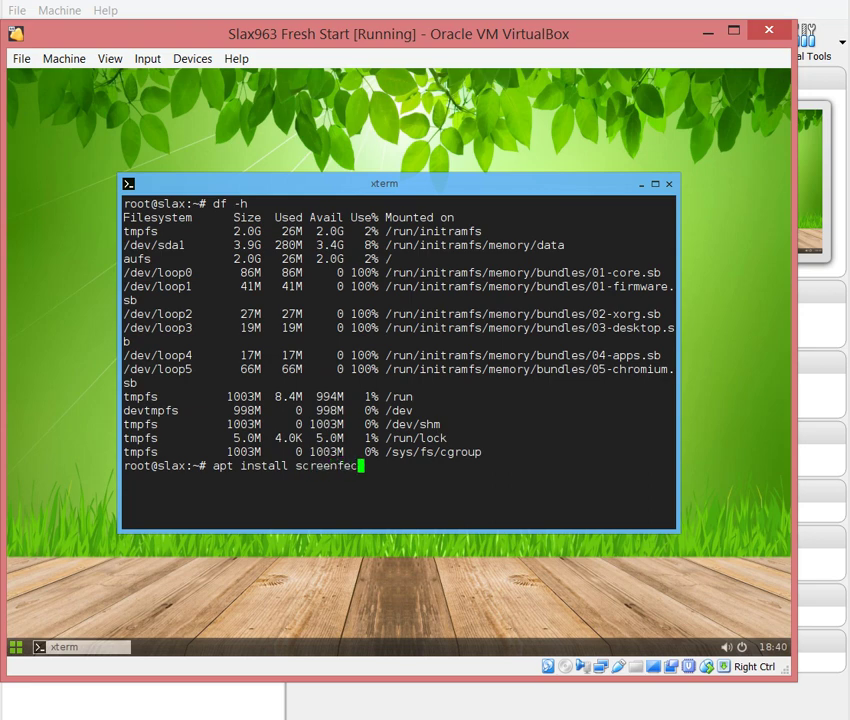
{"action": "type", "text": "ch"}
{"action": "key", "text": "Return"}
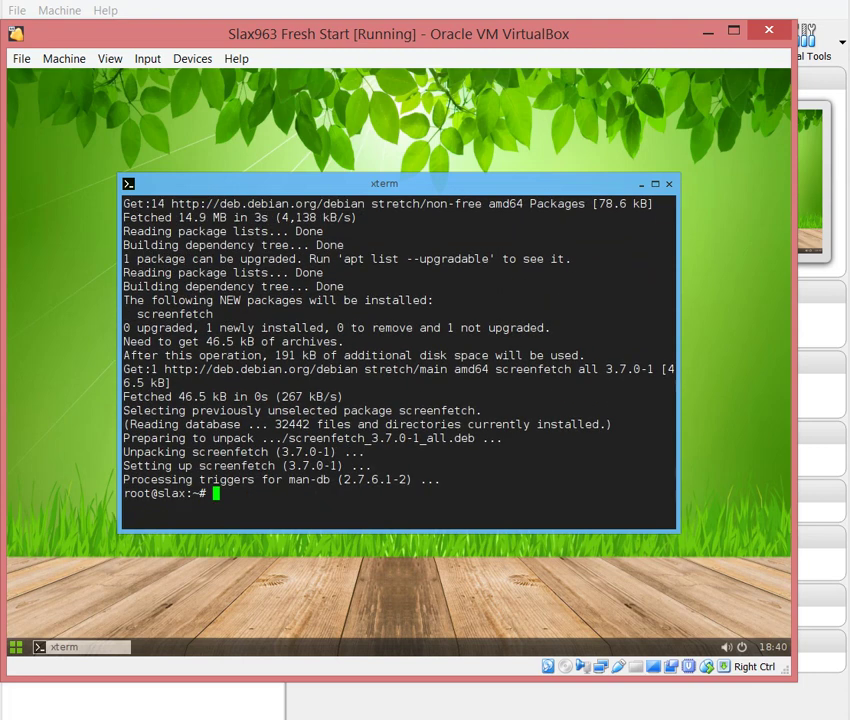
{"action": "type", "text": "creenfetch"}
{"action": "key", "text": "Return"}
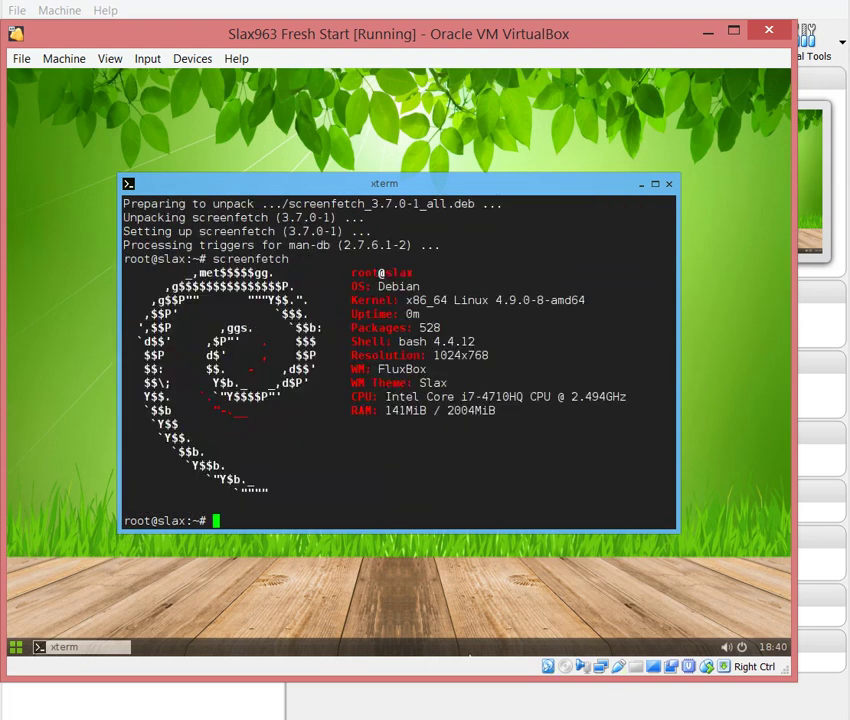
{"action": "key", "text": "alt+Tab"}
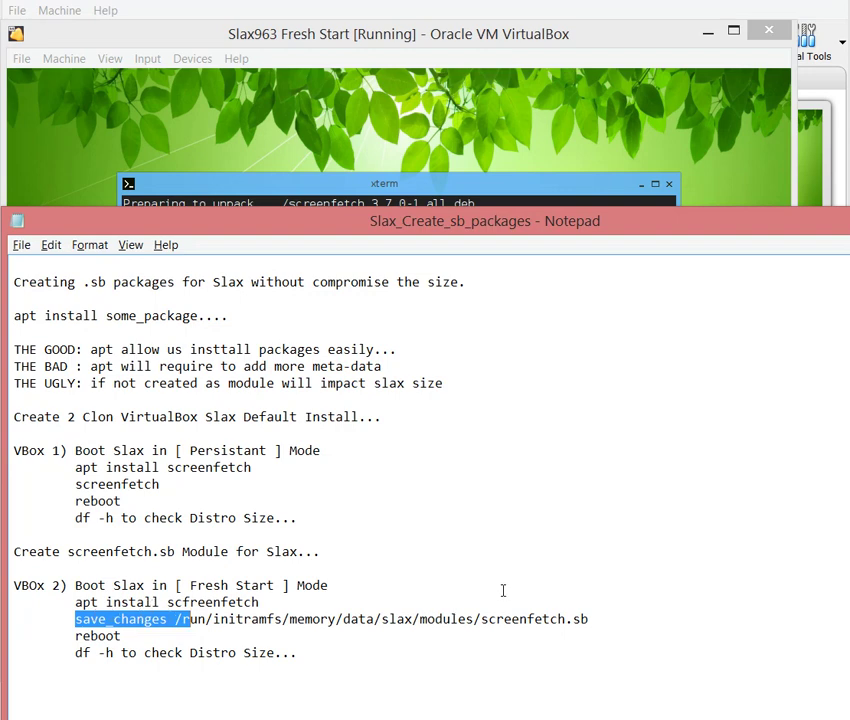
Step: Select the save_changes command line in the Notepad notes and return to the Slax VM
{"action": "left_click", "coordinate": [121, 619]}
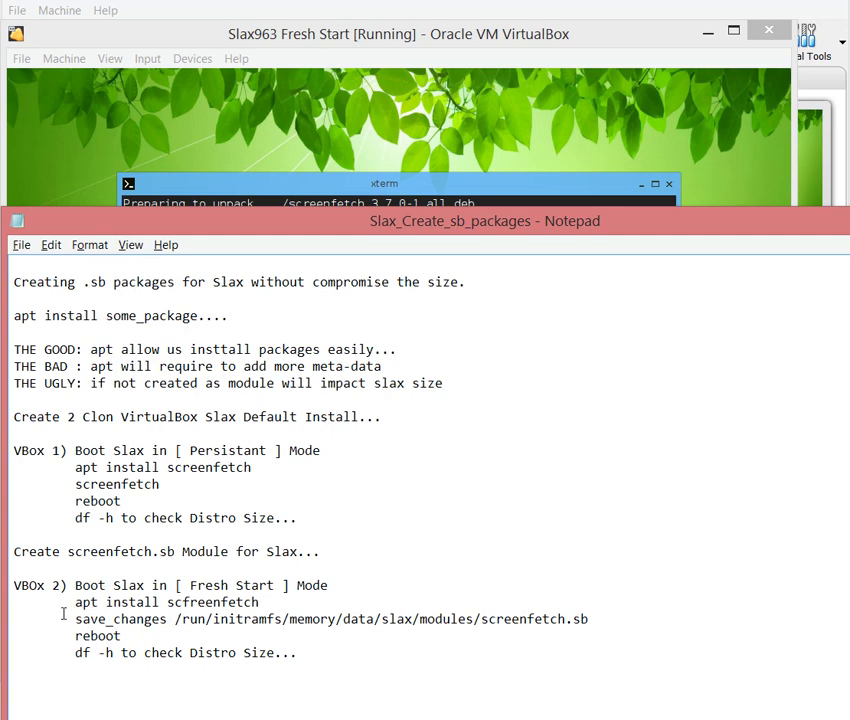
{"action": "left_click_drag", "start_coordinate": [81, 619], "coordinate": [564, 605]}
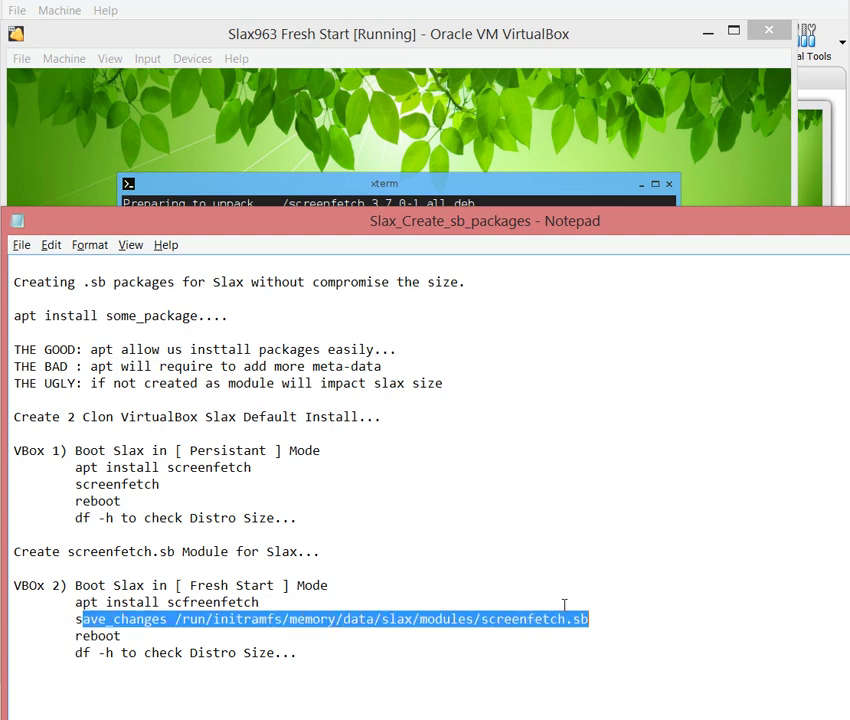
{"action": "left_click", "coordinate": [408, 203]}
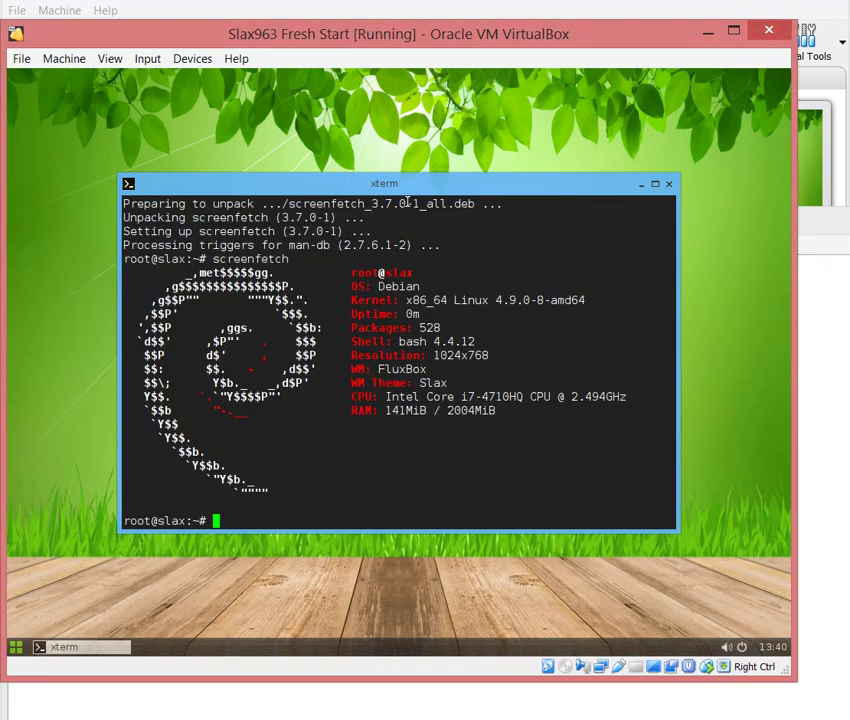
Step: Clear the terminal and check disk usage with df -h
{"action": "type", "text": "clear"}
{"action": "key", "text": "Return"}
{"action": "type", "text": "df -h"}
{"action": "key", "text": "Return"}
Step: Change into /run/initramfs/memory/data/slax and list its contents
{"action": "type", "text": "cd /run/init"}
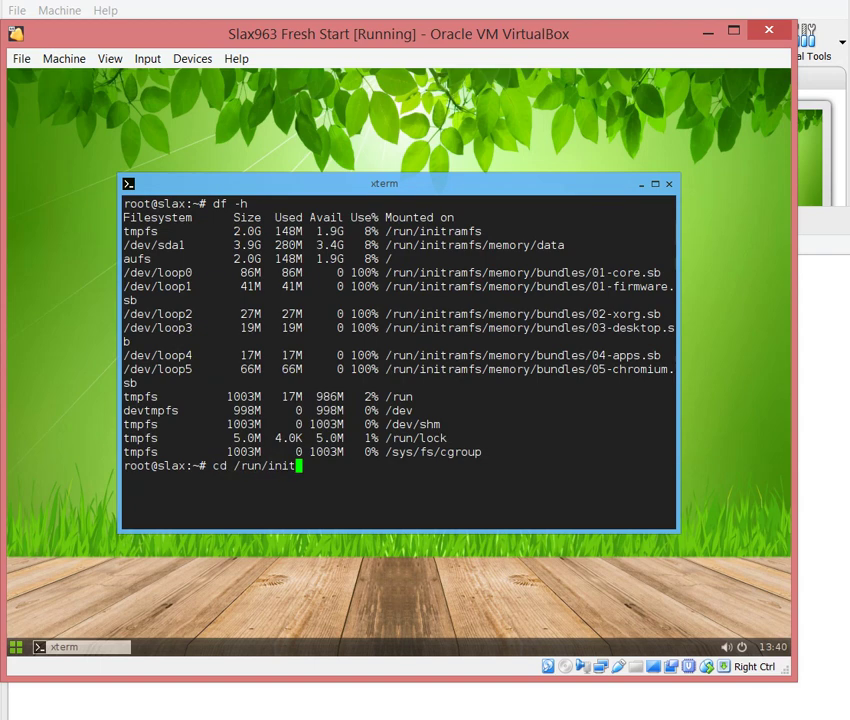
{"action": "key", "text": "Tab"}
{"action": "type", "text": "f"}
{"action": "key", "text": "BackSpace"}
{"action": "type", "text": "mfs/"}
{"action": "key", "text": "Tab"}
{"action": "type", "text": "d"}
{"action": "key", "text": "Tab"}
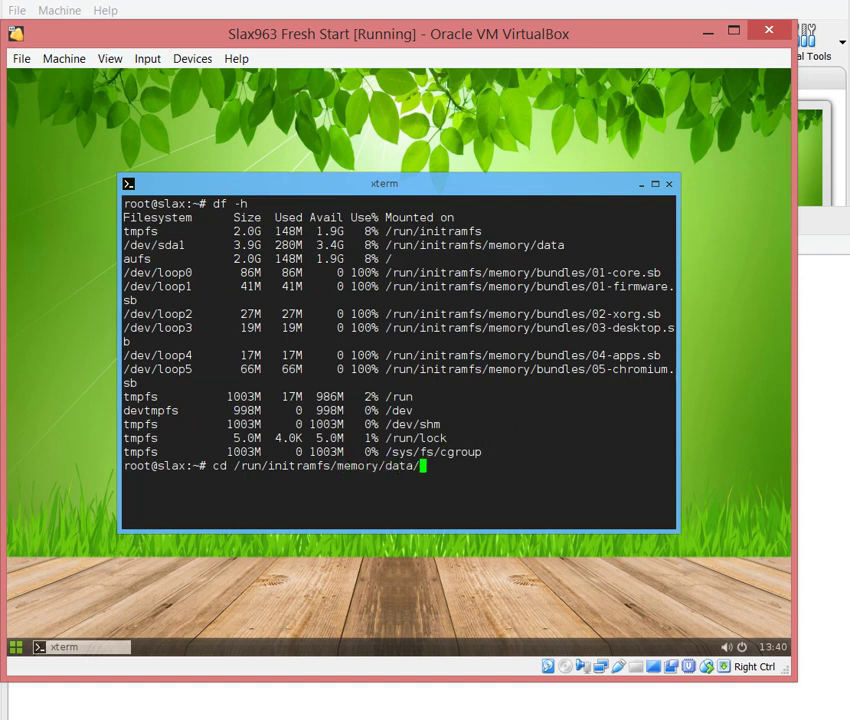
{"action": "type", "text": "s"}
{"action": "key", "text": "Tab"}
{"action": "key", "text": "Return"}
{"action": "type", "text": "ls"}
{"action": "key", "text": "Return"}
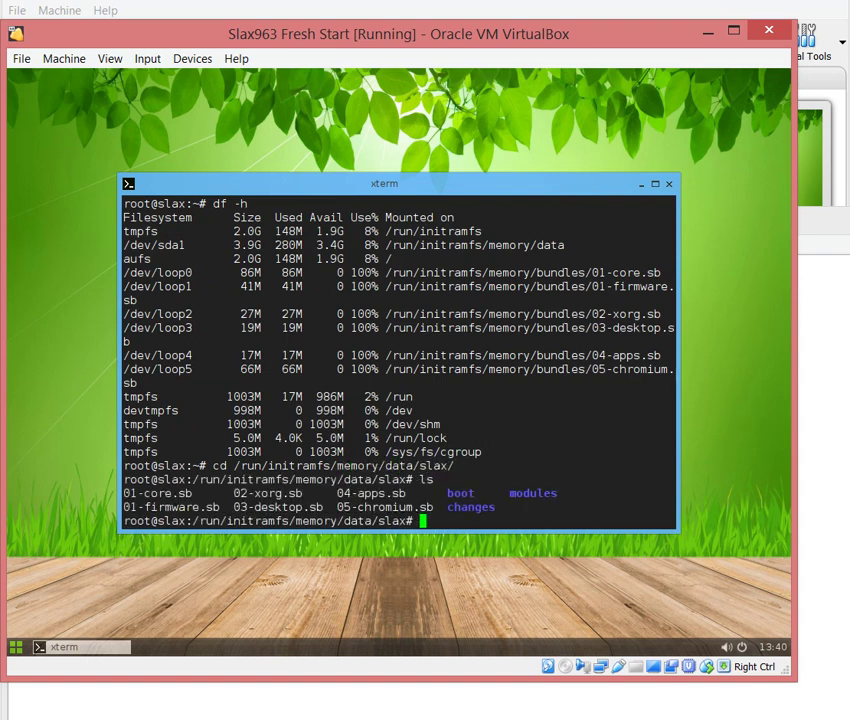
Step: Move into the modules folder, clear the screen and list its contents
{"action": "type", "text": "cd m"}
{"action": "key", "text": "Tab"}
{"action": "key", "text": "Return"}
{"action": "key", "text": "ctrl+l"}
{"action": "type", "text": "ls"}
{"action": "key", "text": "Return"}
Step: Run savechanges to build /run/initramfs/memory/data/slax/modules/screenfetch.sb
{"action": "type", "text": "save"}
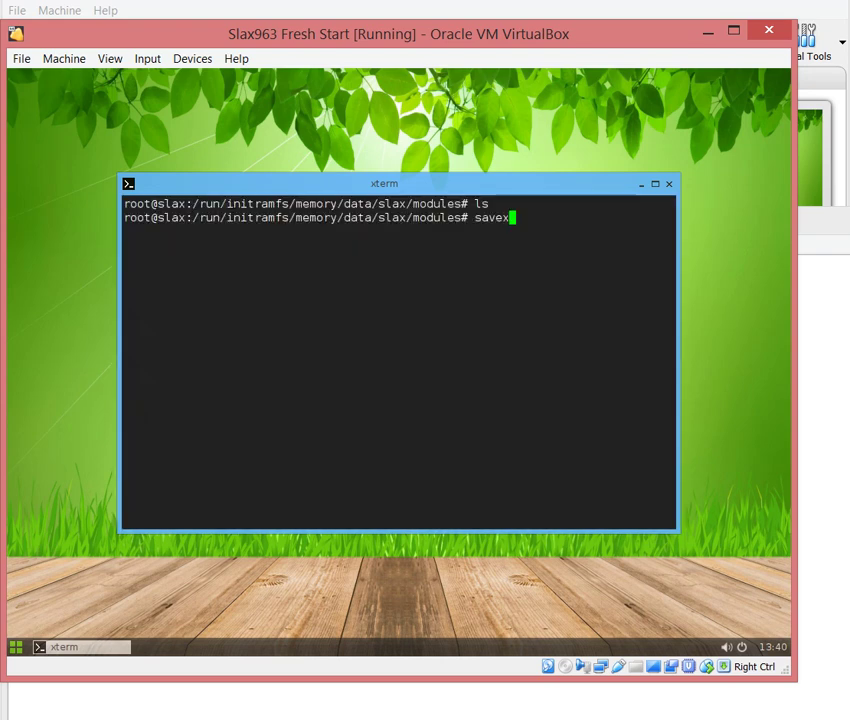
{"action": "type", "text": "c"}
{"action": "key", "text": "Tab"}
{"action": "type", "text": "/ru"}
{"action": "key", "text": "Tab"}
{"action": "type", "text": "init"}
{"action": "key", "text": "Tab"}
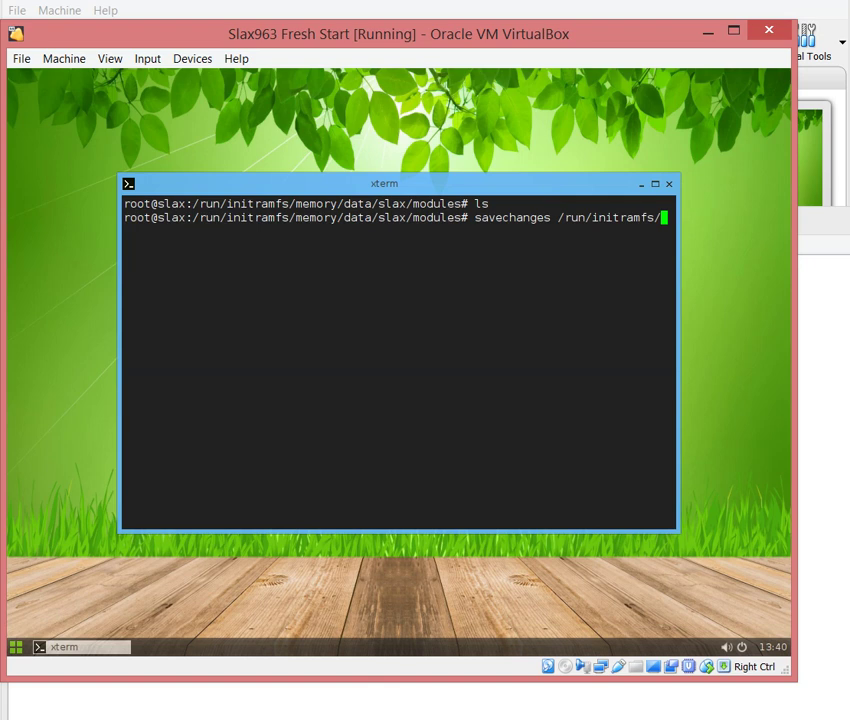
{"action": "type", "text": "me"}
{"action": "key", "text": "Tab"}
{"action": "type", "text": "d"}
{"action": "key", "text": "Tab"}
{"action": "type", "text": "sl"}
{"action": "key", "text": "Tab"}
{"action": "type", "text": "m"}
{"action": "key", "text": "Tab"}
{"action": "type", "text": "s"}
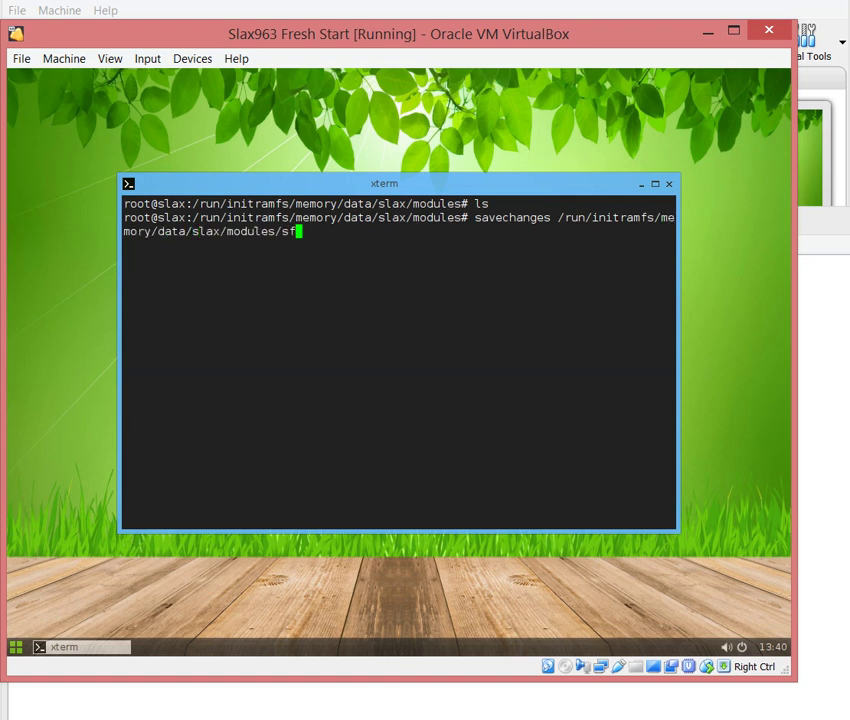
{"action": "type", "text": "creenfetch"}
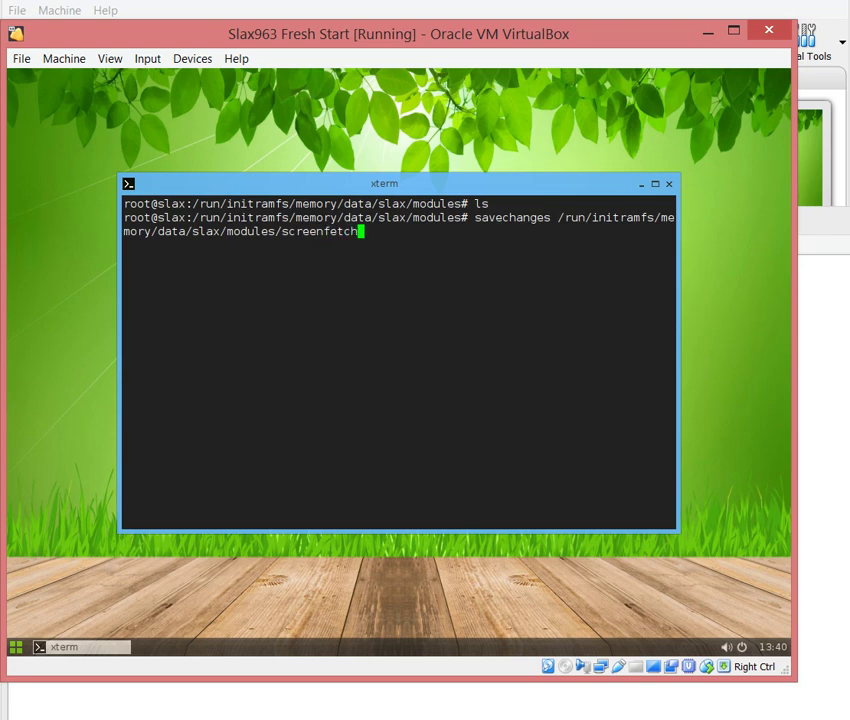
{"action": "type", "text": ".sb"}
{"action": "key", "text": "Return"}
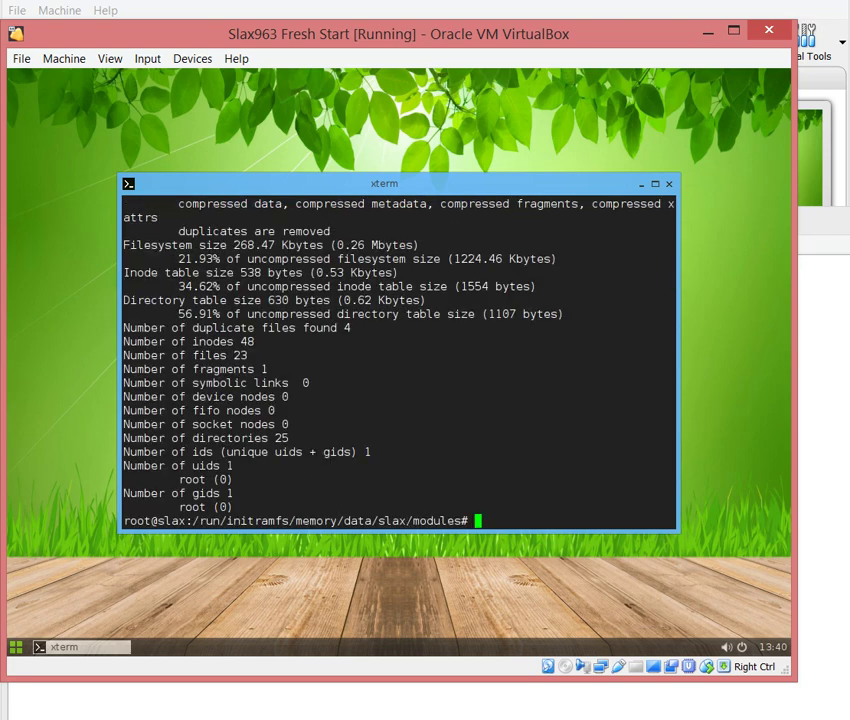
Step: Confirm screenfetch.sb is 272K with ls -lh, then reboot the VM
{"action": "type", "text": "ls -lh"}
{"action": "key", "text": "Return"}
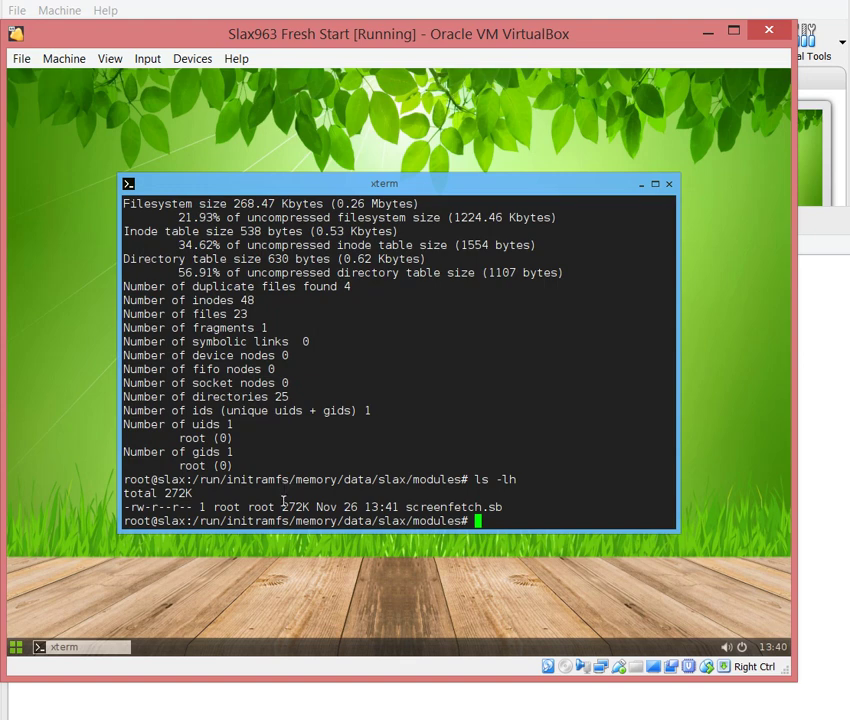
{"action": "left_click_drag", "start_coordinate": [283, 505], "coordinate": [303, 505]}
{"action": "type", "text": "reboot"}
{"action": "key", "text": "Return"}
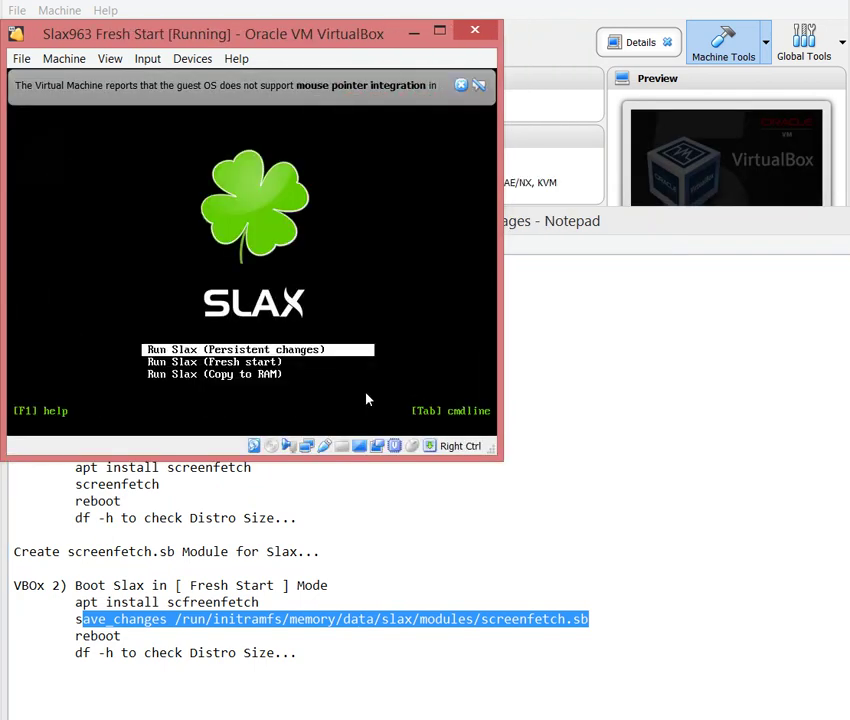
Step: Boot Run Slax (Fresh start) and dismiss the mouse integration notice
{"action": "key", "text": "Down"}
{"action": "key", "text": "Return"}
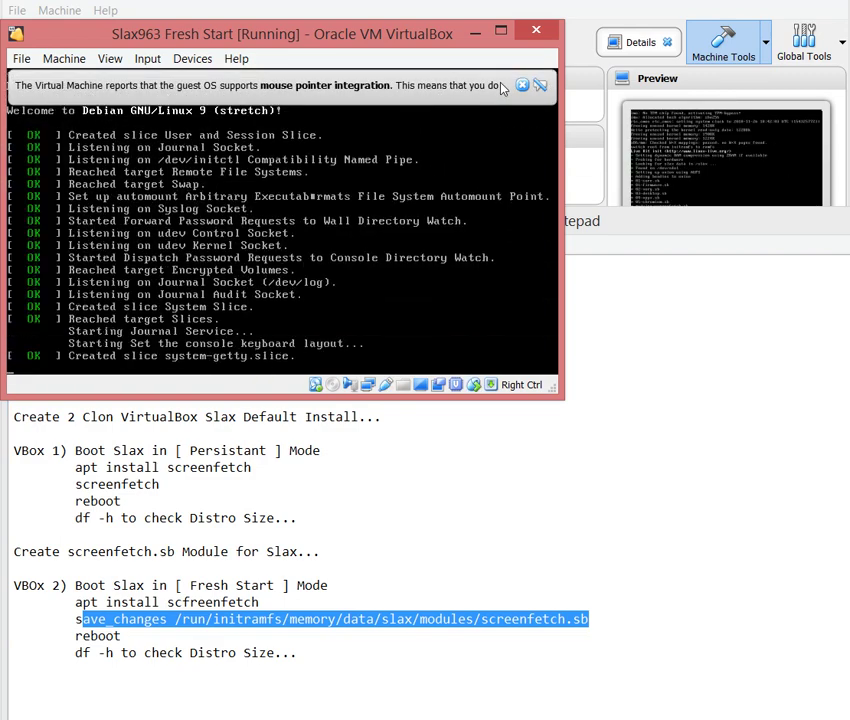
{"action": "left_click", "coordinate": [521, 85]}
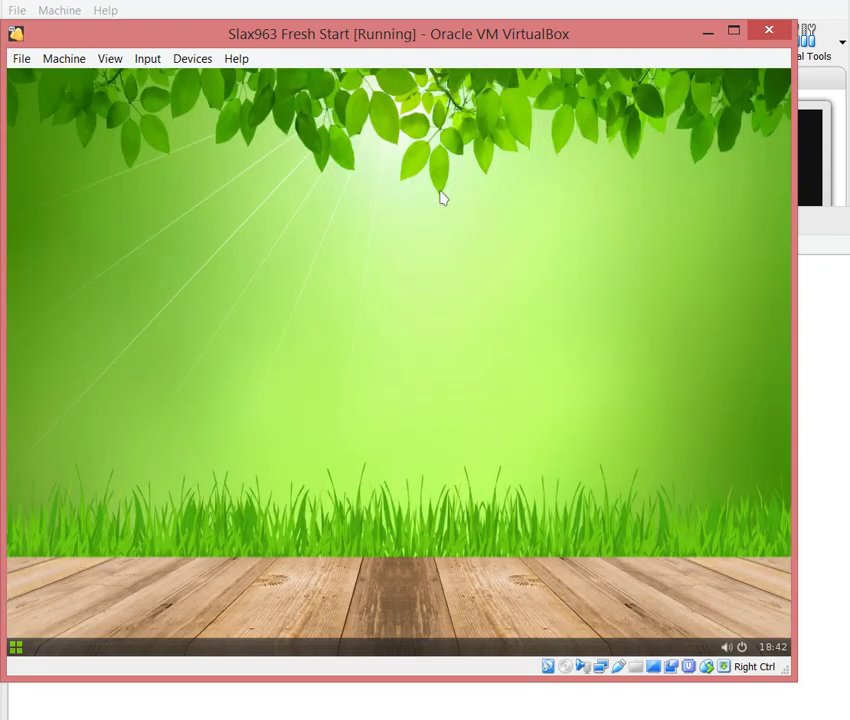
Step: Open a terminal from the desktop menu and check /dev/sda1 usage with df -h
{"action": "right_click", "coordinate": [442, 196]}
{"action": "left_click", "coordinate": [442, 219]}
{"action": "type", "text": "df -h"}
{"action": "key", "text": "Return"}
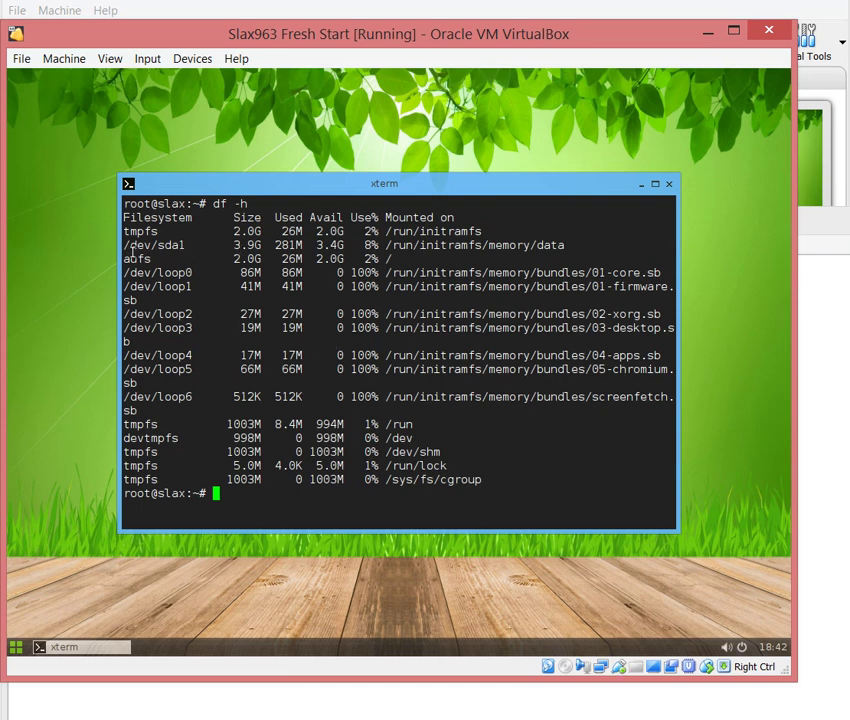
{"action": "left_click_drag", "start_coordinate": [125, 246], "coordinate": [299, 247]}
{"action": "left_click", "coordinate": [340, 337]}
Step: Walk down into /run/initramfs/memory/data/slax, listing each folder along the way
{"action": "type", "text": "cd /run/init"}
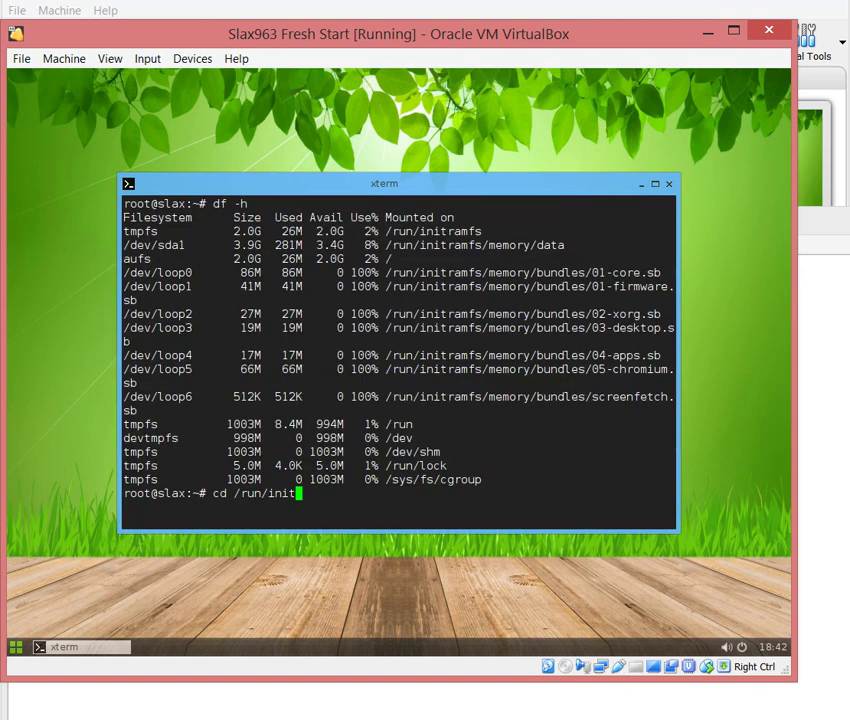
{"action": "key", "text": "Tab"}
{"action": "type", "text": "memory/"}
{"action": "key", "text": "Return"}
{"action": "type", "text": "ls"}
{"action": "key", "text": "Return"}
{"action": "type", "text": "cd data/"}
{"action": "key", "text": "Return"}
{"action": "type", "text": "ls"}
{"action": "key", "text": "Return"}
{"action": "type", "text": "cd slax/"}
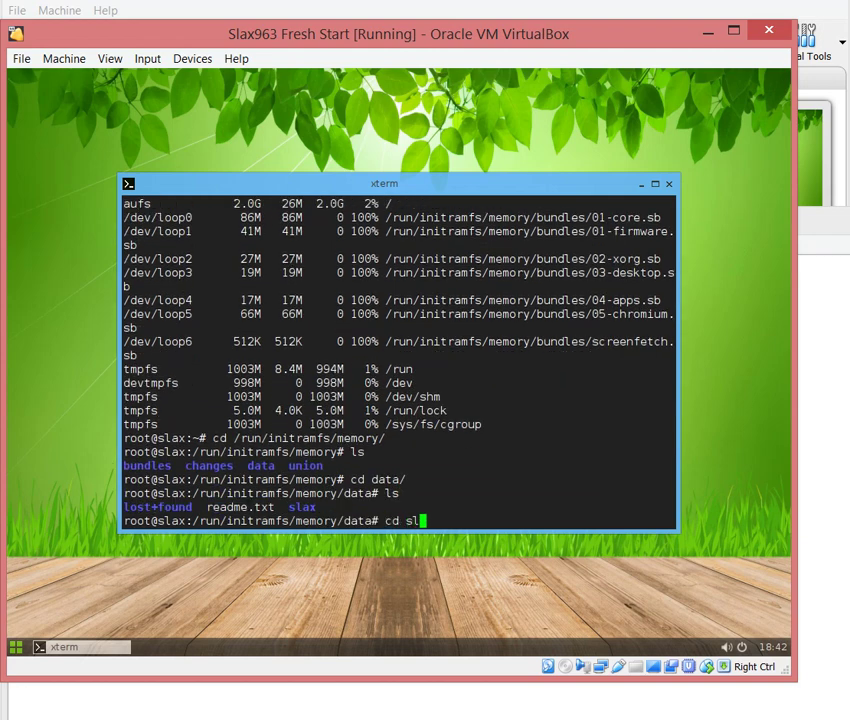
{"action": "key", "text": "Return"}
{"action": "type", "text": "ls"}
{"action": "key", "text": "Return"}
{"action": "type", "text": "ls -al"}
{"action": "key", "text": "Return"}
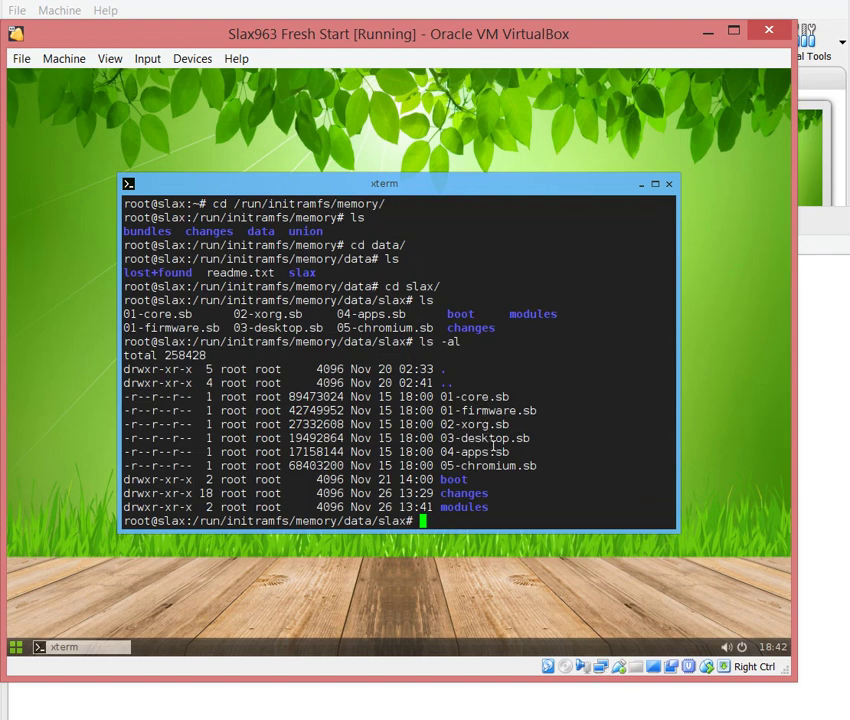
Step: List the modules folder with ls -al and ls -lh, highlighting screenfetch.sb at 272K
{"action": "type", "text": "cd modules/"}
{"action": "key", "text": "Return"}
{"action": "type", "text": "ls"}
{"action": "key", "text": "Return"}
{"action": "type", "text": "ls -al"}
{"action": "key", "text": "Return"}
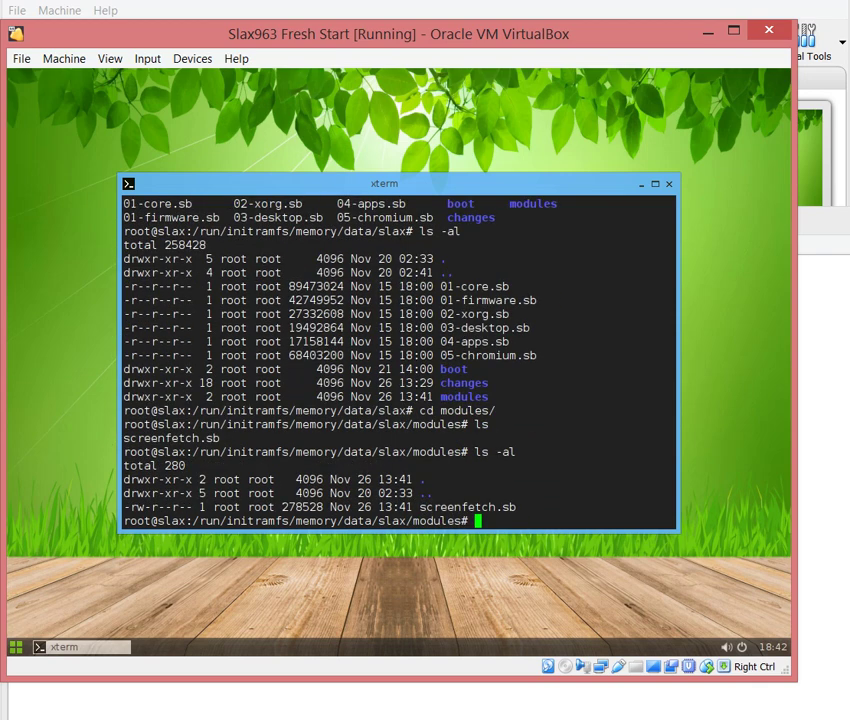
{"action": "type", "text": "ls -lh"}
{"action": "key", "text": "Return"}
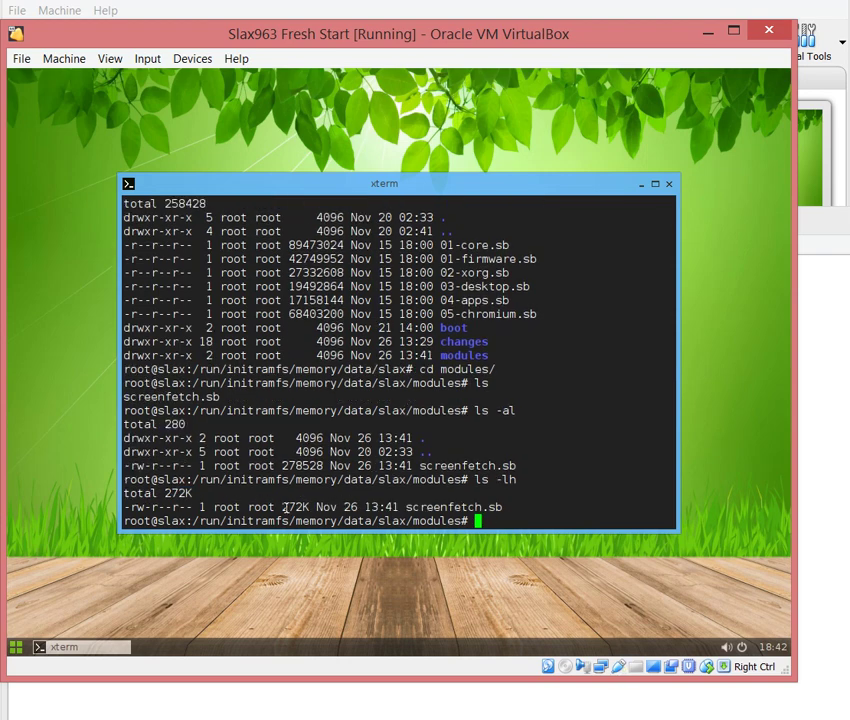
{"action": "left_click_drag", "start_coordinate": [285, 508], "coordinate": [497, 508]}
{"action": "triple_click", "coordinate": [501, 499]}
Step: Return home, clear the screen and run screenfetch to show the Debian summary
{"action": "type", "text": "cd"}
{"action": "key", "text": "Return"}
{"action": "type", "text": "clear"}
{"action": "key", "text": "Return"}
{"action": "type", "text": "screenfetch"}
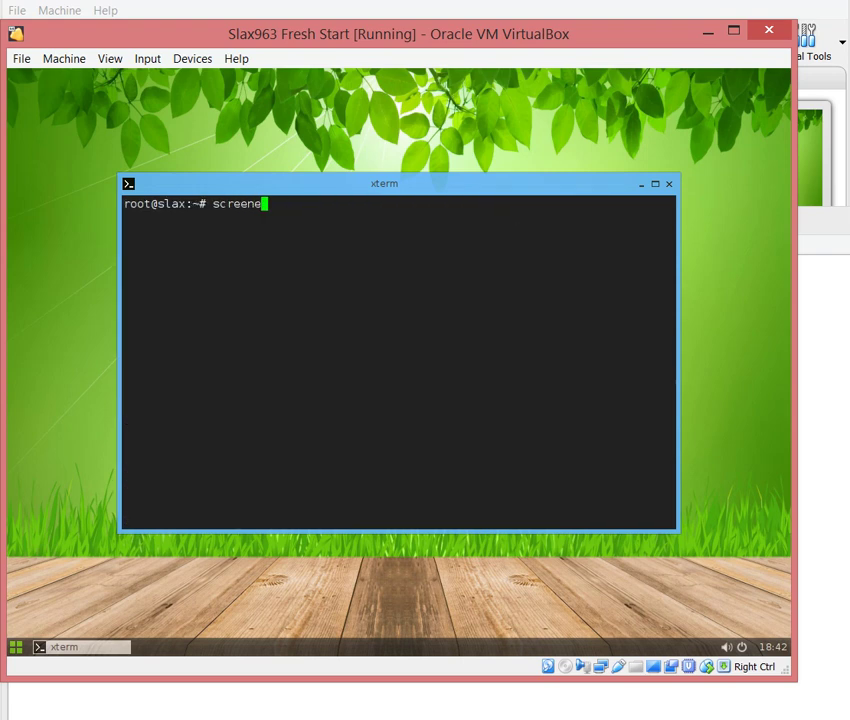
{"action": "key", "text": "Return"}
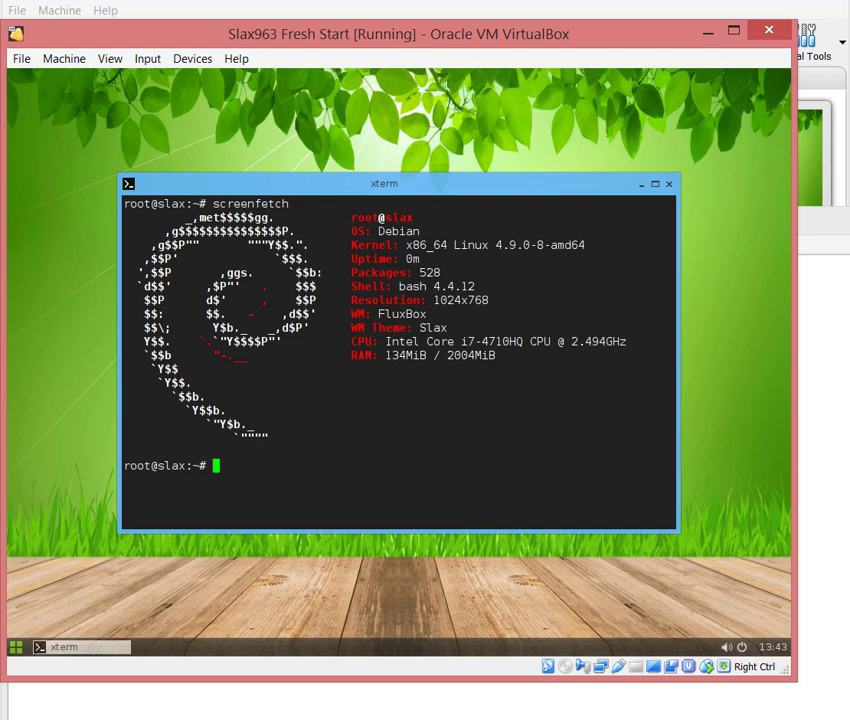
Step: Check disk usage with df -h (root at 26M used), then clear the xterm
{"action": "type", "text": "df -h"}
{"action": "key", "text": "Return"}
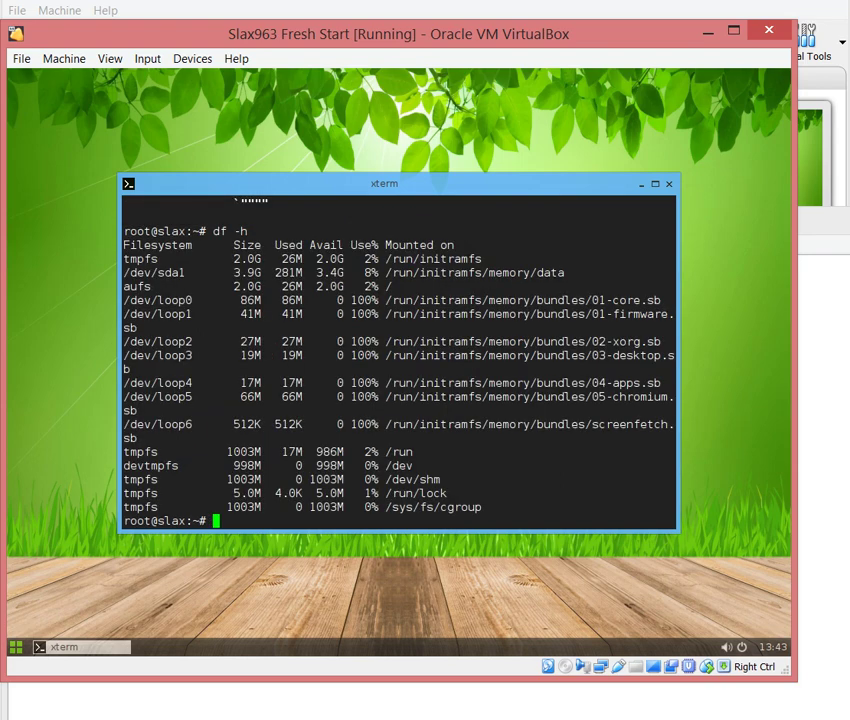
{"action": "key", "text": "ctrl+l"}
Step: Install lxterminal with apt install lxterminal, then check disk usage with df -h
{"action": "type", "text": "apt "}
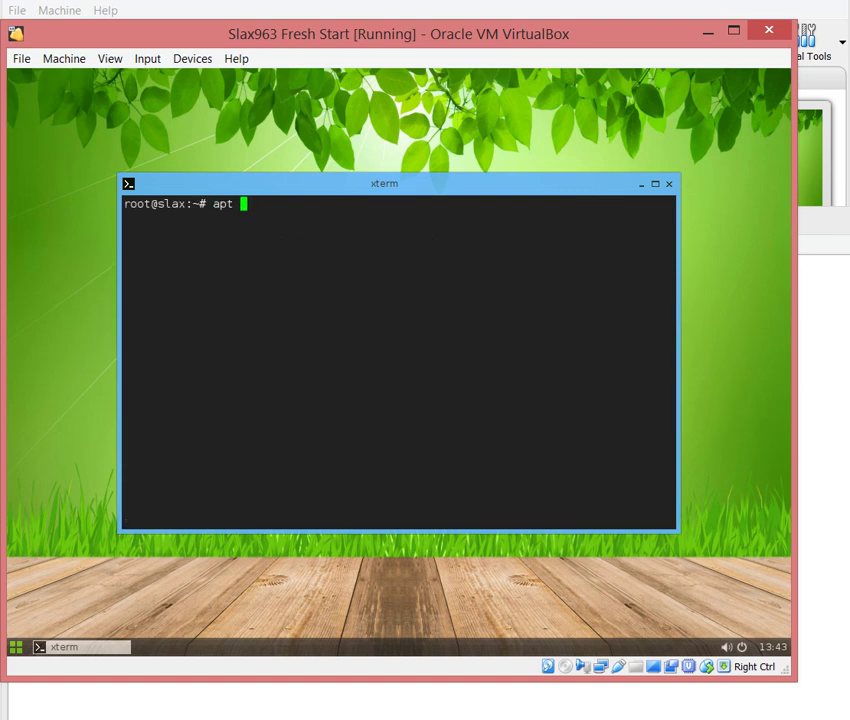
{"action": "type", "text": "install lxterminal"}
{"action": "key", "text": "Return"}
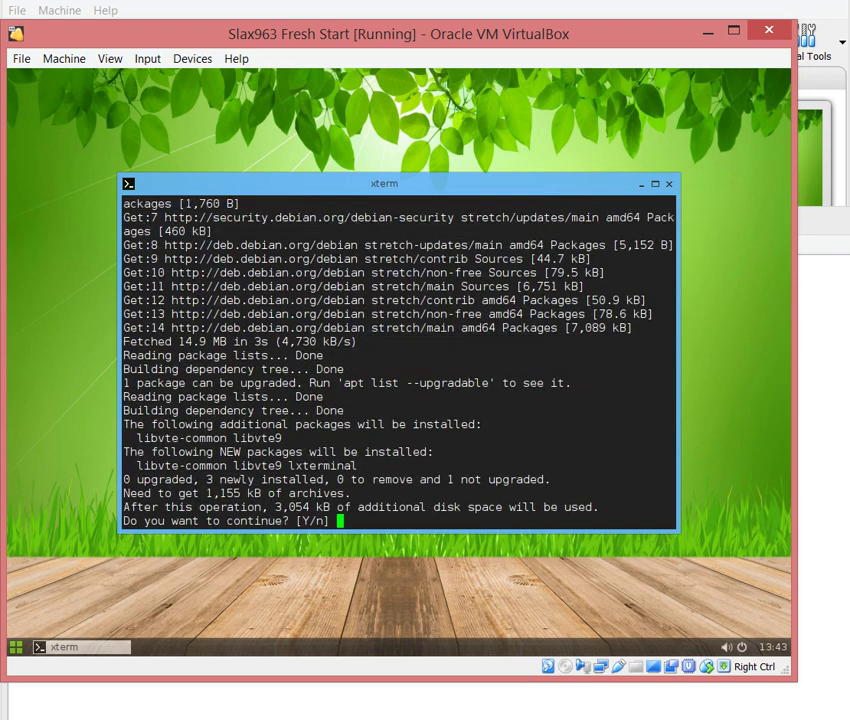
{"action": "type", "text": "y"}
{"action": "key", "text": "Return"}
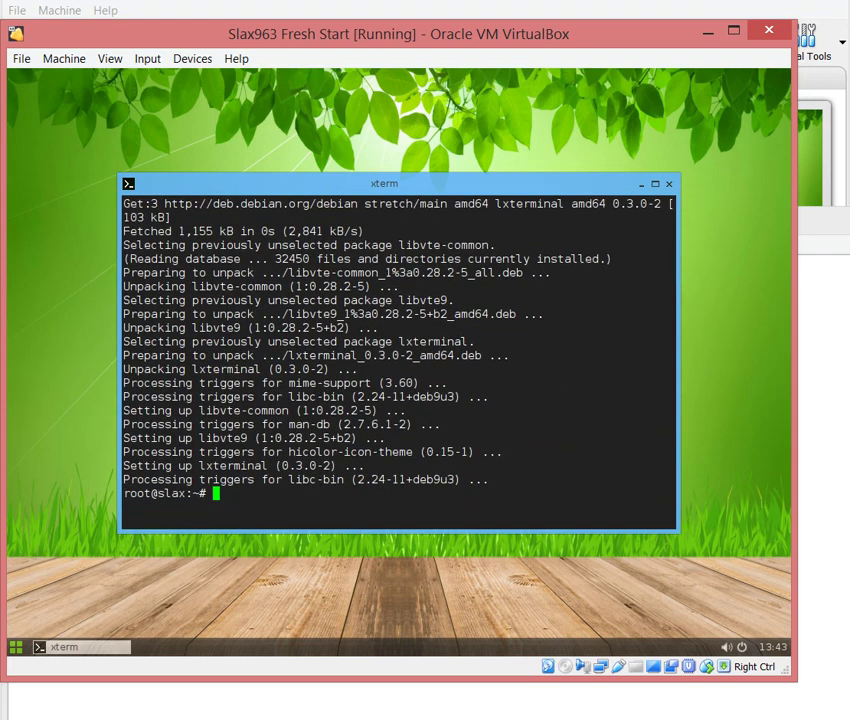
{"action": "type", "text": "df -h"}
{"action": "key", "text": "Return"}
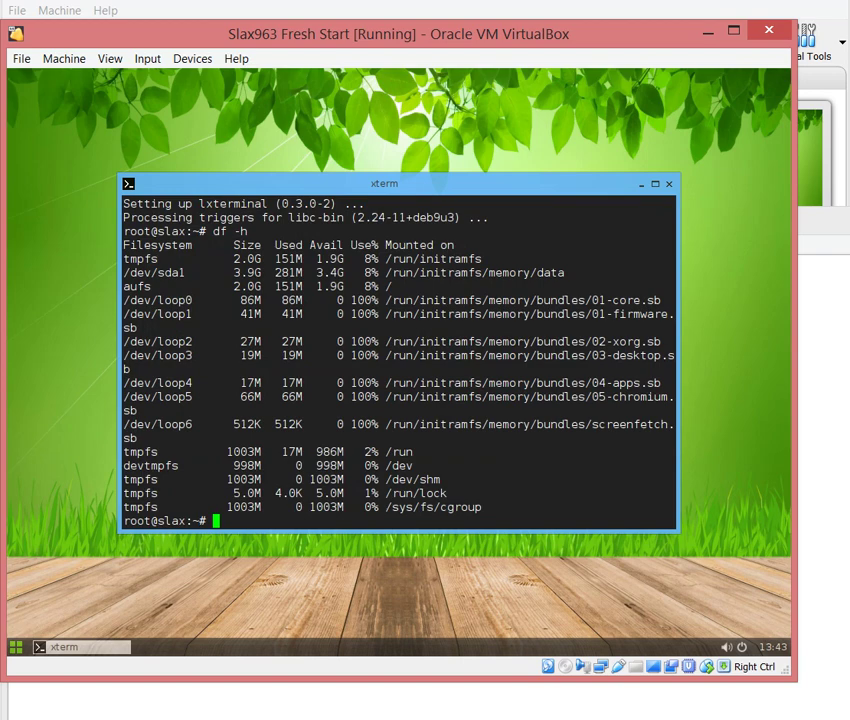
Step: Save the changes as /run/initramfs/memory/data/slax/modules/lxterminal.sb, then reboot
{"action": "type", "text": "savechanges /run/init"}
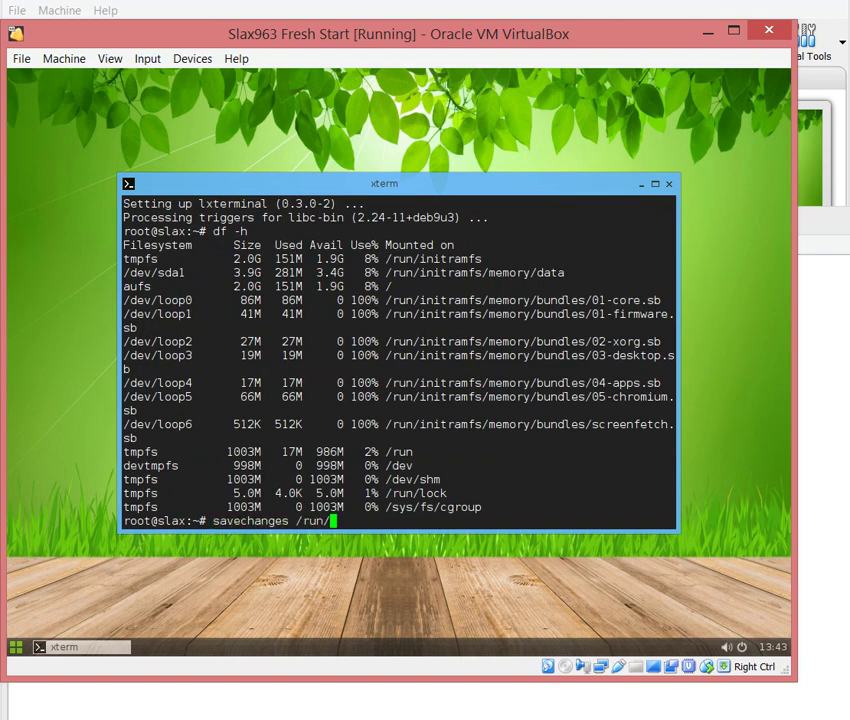
{"action": "key", "text": "Tab"}
{"action": "type", "text": "memory/data/"}
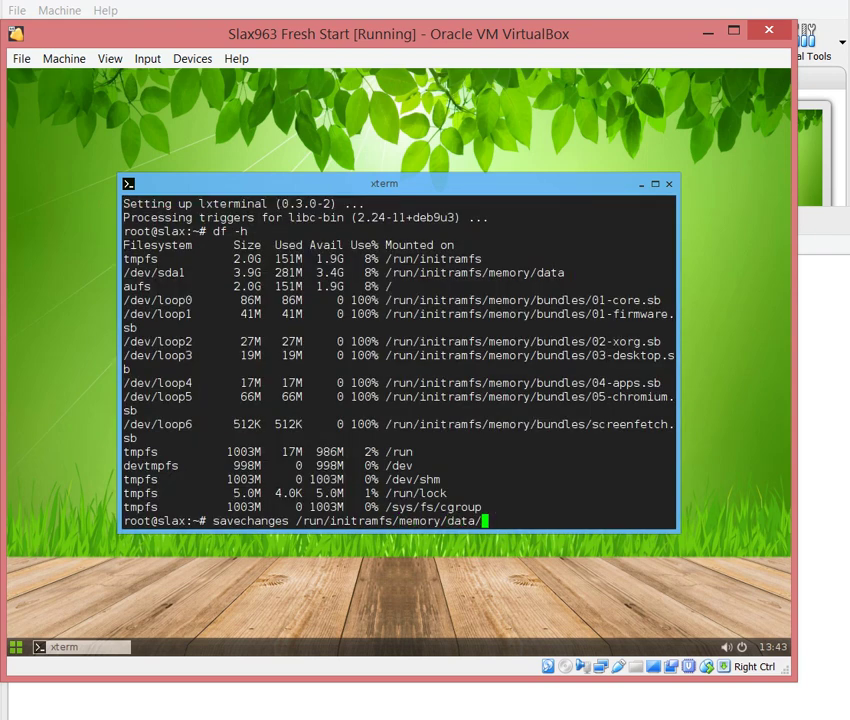
{"action": "type", "text": "slax/modules/lxterminal."}
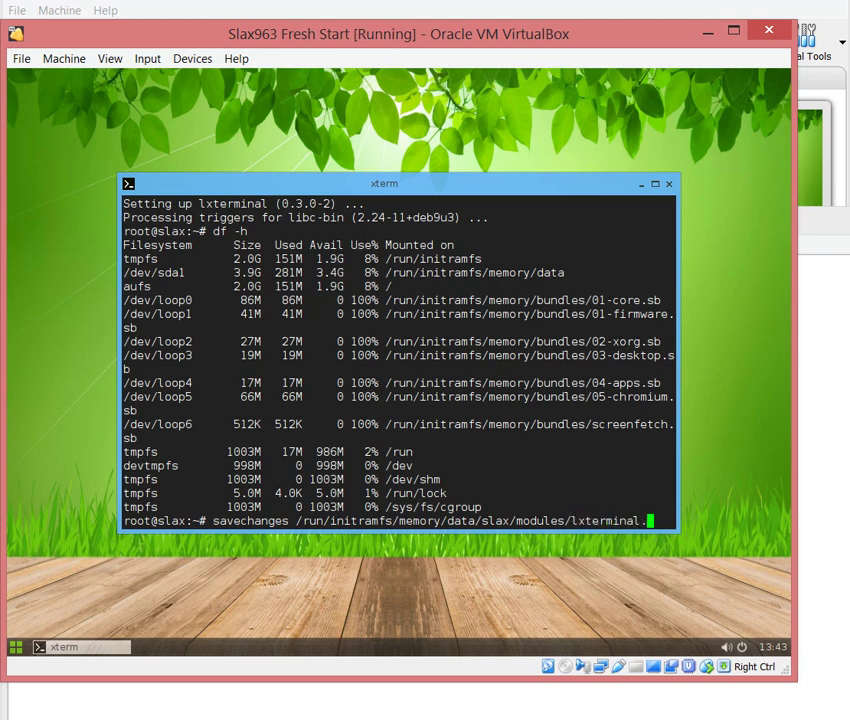
{"action": "type", "text": "sb"}
{"action": "key", "text": "Return"}
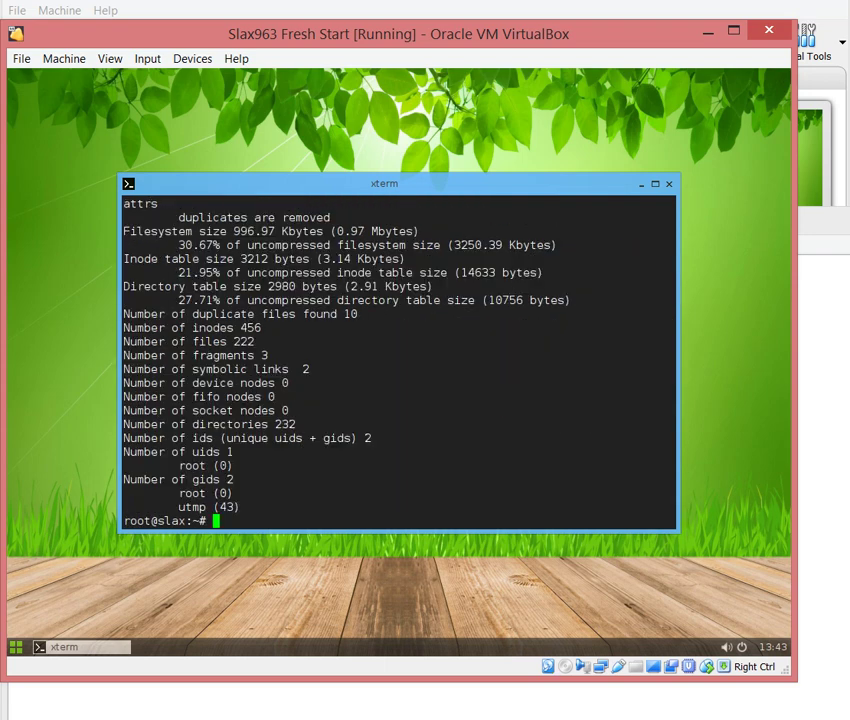
{"action": "type", "text": "reboot"}
{"action": "key", "text": "Return"}
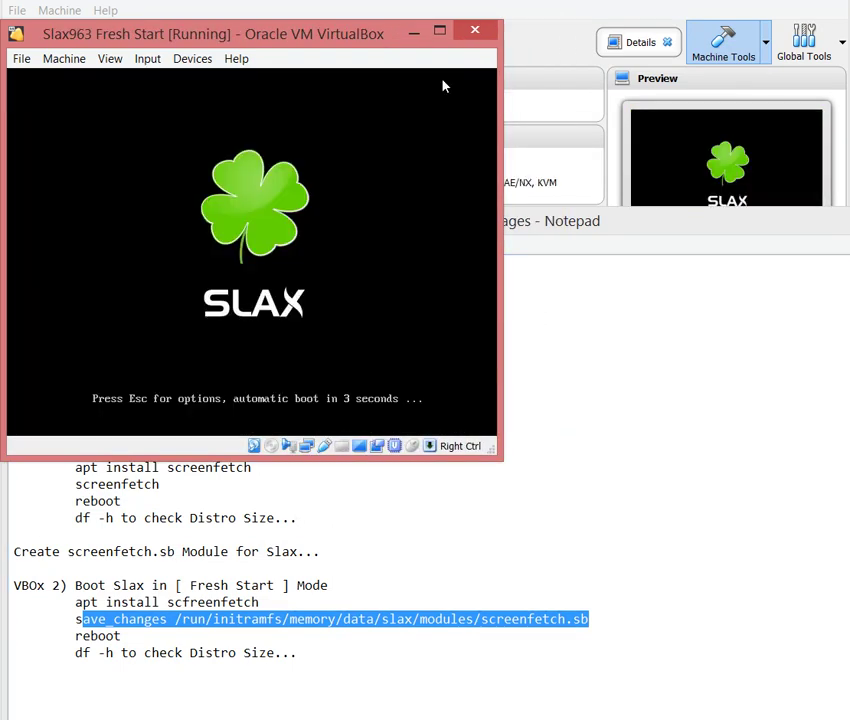
Step: Interrupt the boot countdown and start Run Slax (Fresh start)
{"action": "key", "text": "Escape"}
{"action": "key", "text": "Down"}
{"action": "key", "text": "Return"}
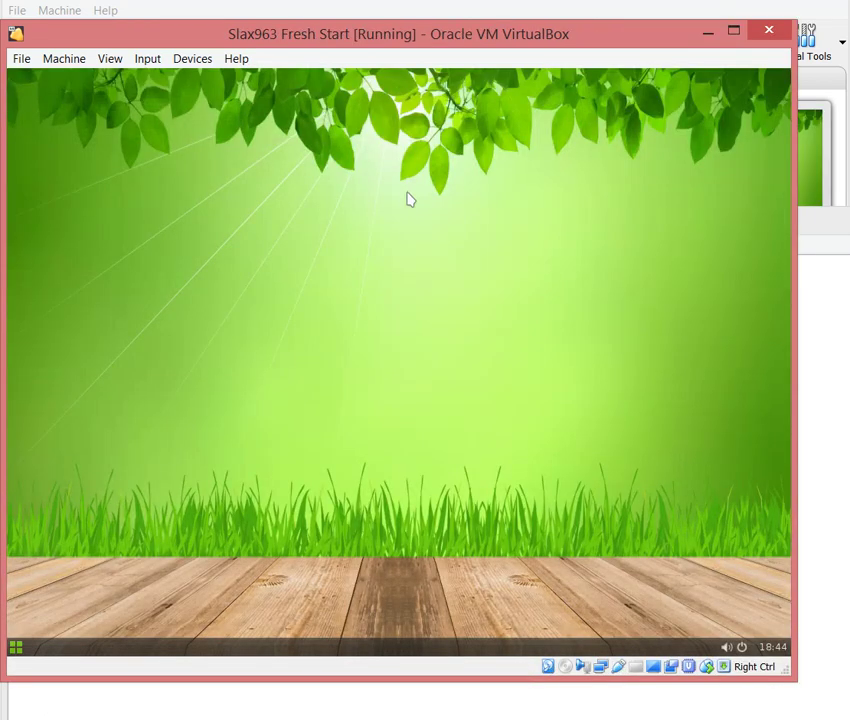
Step: Open a terminal from the desktop menu and check disk usage with df -h
{"action": "right_click", "coordinate": [408, 219]}
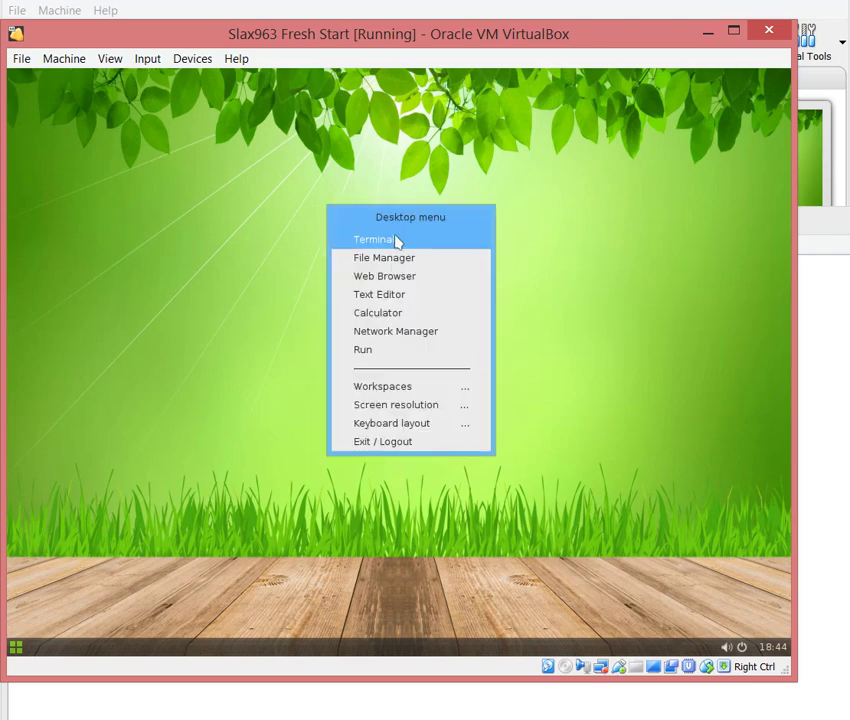
{"action": "left_click", "coordinate": [397, 239]}
{"action": "type", "text": "df -h"}
{"action": "key", "text": "Return"}
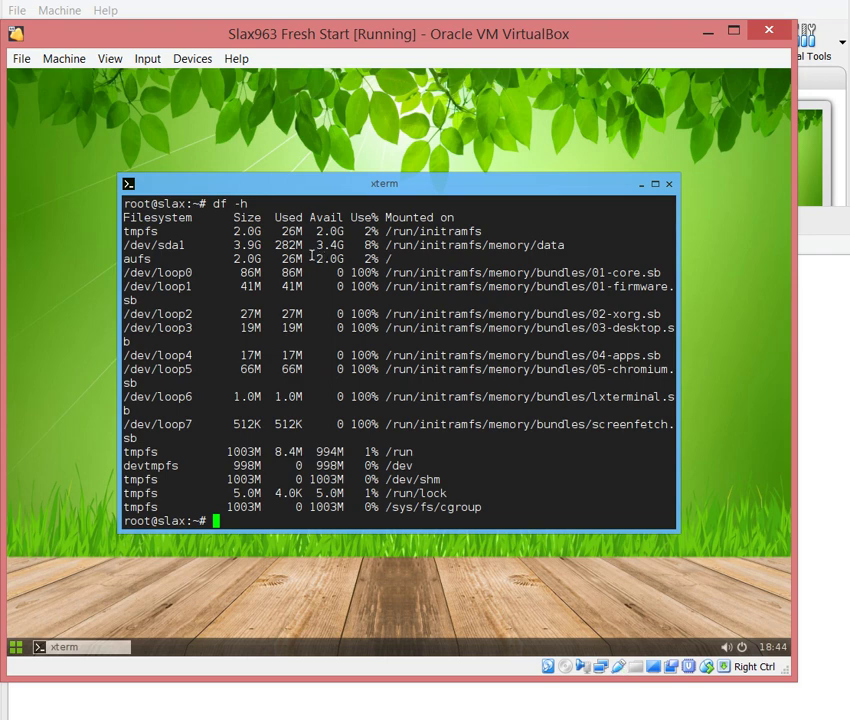
Step: Go to /run/initramfs/memory/data/slax/modules and list it with ls -lh, highlighting lxterminal.sb
{"action": "type", "text": "cd /run/init"}
{"action": "key", "text": "Tab"}
{"action": "type", "text": "m"}
{"action": "key", "text": "Tab"}
{"action": "type", "text": "da"}
{"action": "key", "text": "Tab"}
{"action": "type", "text": "sl"}
{"action": "key", "text": "Tab"}
{"action": "type", "text": "m"}
{"action": "key", "text": "Tab"}
{"action": "key", "text": "Return"}
{"action": "type", "text": "ls -lh"}
{"action": "key", "text": "Return"}
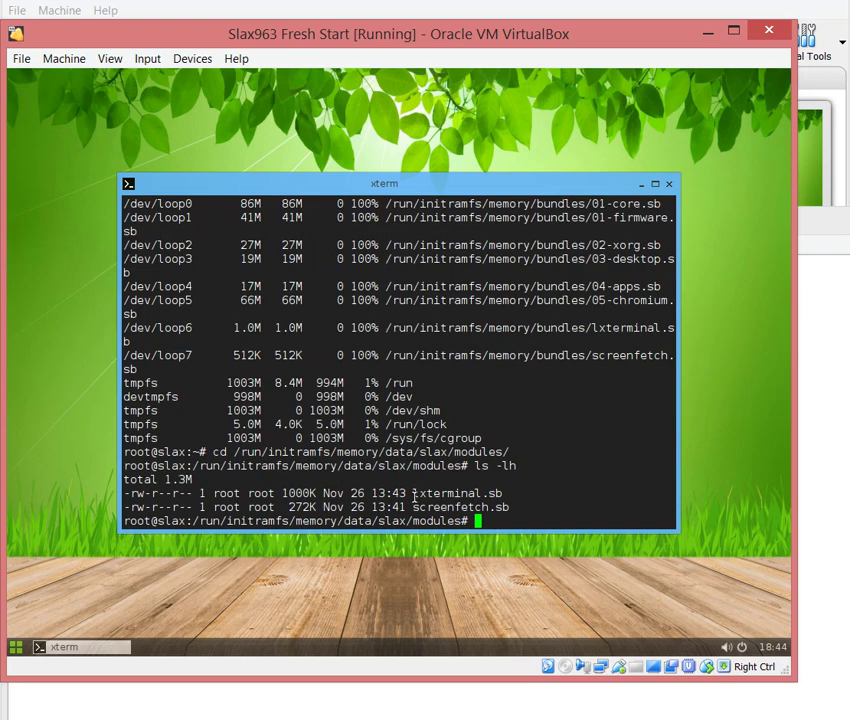
{"action": "left_click_drag", "start_coordinate": [283, 493], "coordinate": [491, 490]}
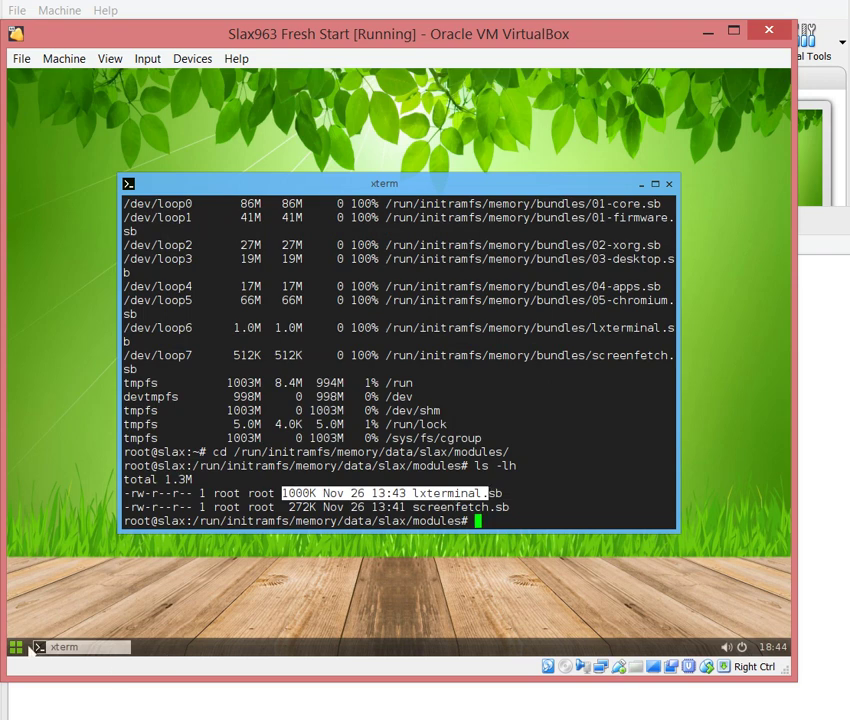
Step: Launch LXTerminal from the application launcher
{"action": "left_click", "coordinate": [20, 645]}
{"action": "left_click", "coordinate": [262, 428]}
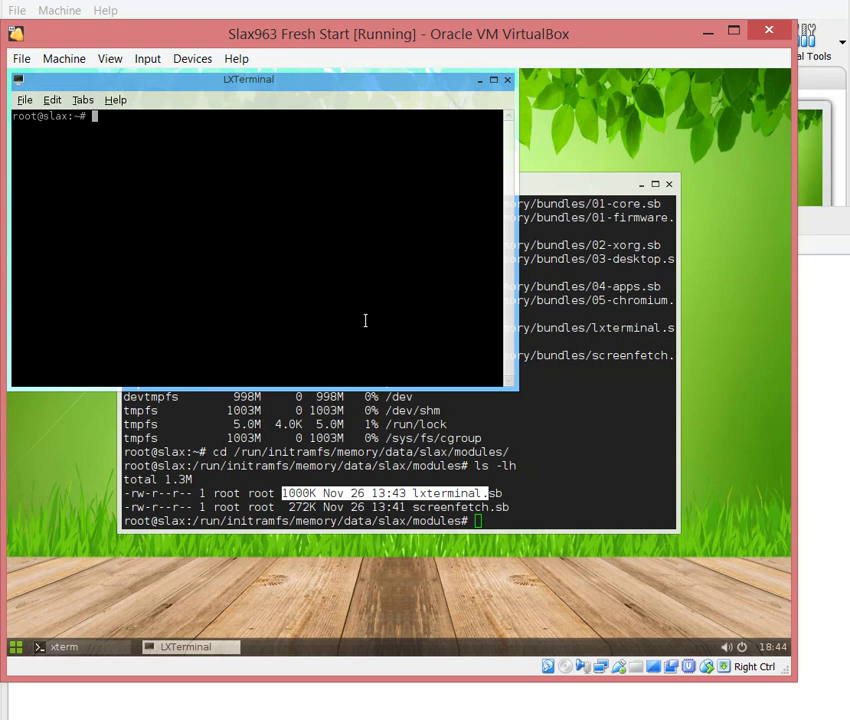
{"action": "type", "text": "ls"}
{"action": "key", "text": "BackSpace"}
{"action": "key", "text": "BackSpace"}
Step: Start another LXTerminal with lxterminal & from xterm, then close both LXTerminal windows
{"action": "left_click", "coordinate": [573, 512]}
{"action": "type", "text": "lxtt"}
{"action": "key", "text": "BackSpace"}
{"action": "type", "text": "erminal &"}
{"action": "key", "text": "Return"}
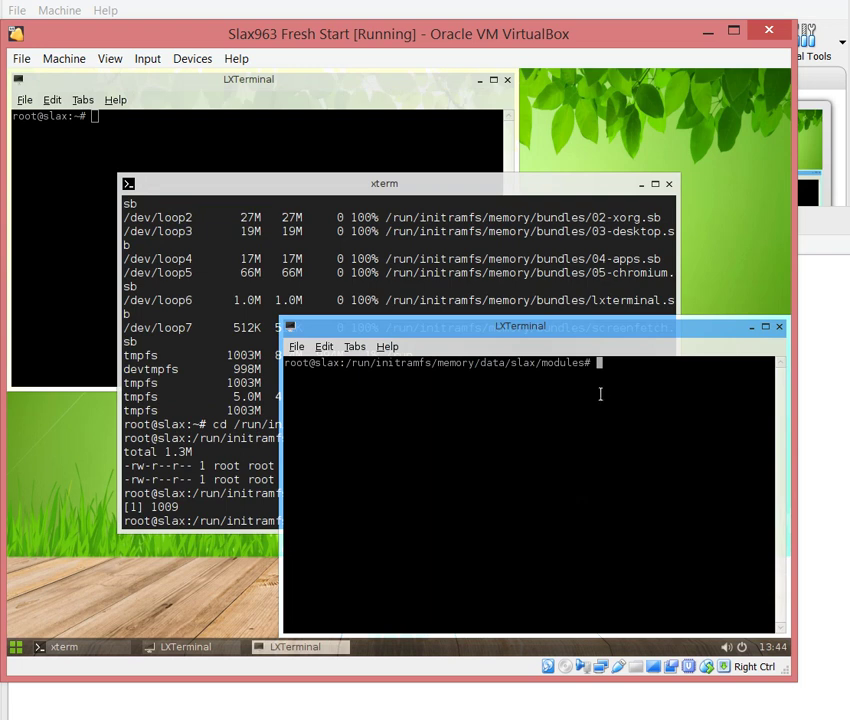
{"action": "left_click", "coordinate": [779, 327]}
{"action": "left_click", "coordinate": [507, 79]}
Step: Clear the xterm, print the modules path with pwd and list both .sb modules with ls -lh
{"action": "type", "text": "pwd"}
{"action": "key", "text": "Return"}
{"action": "type", "text": "clear"}
{"action": "key", "text": "Return"}
{"action": "type", "text": "pwd"}
{"action": "key", "text": "Return"}
{"action": "type", "text": "ls -lh"}
{"action": "key", "text": "Return"}
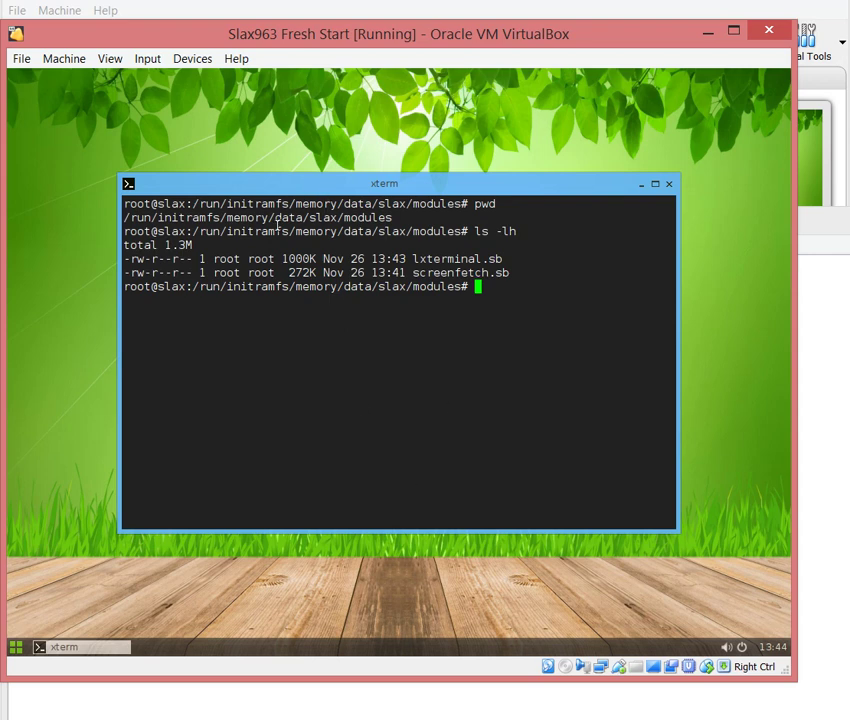